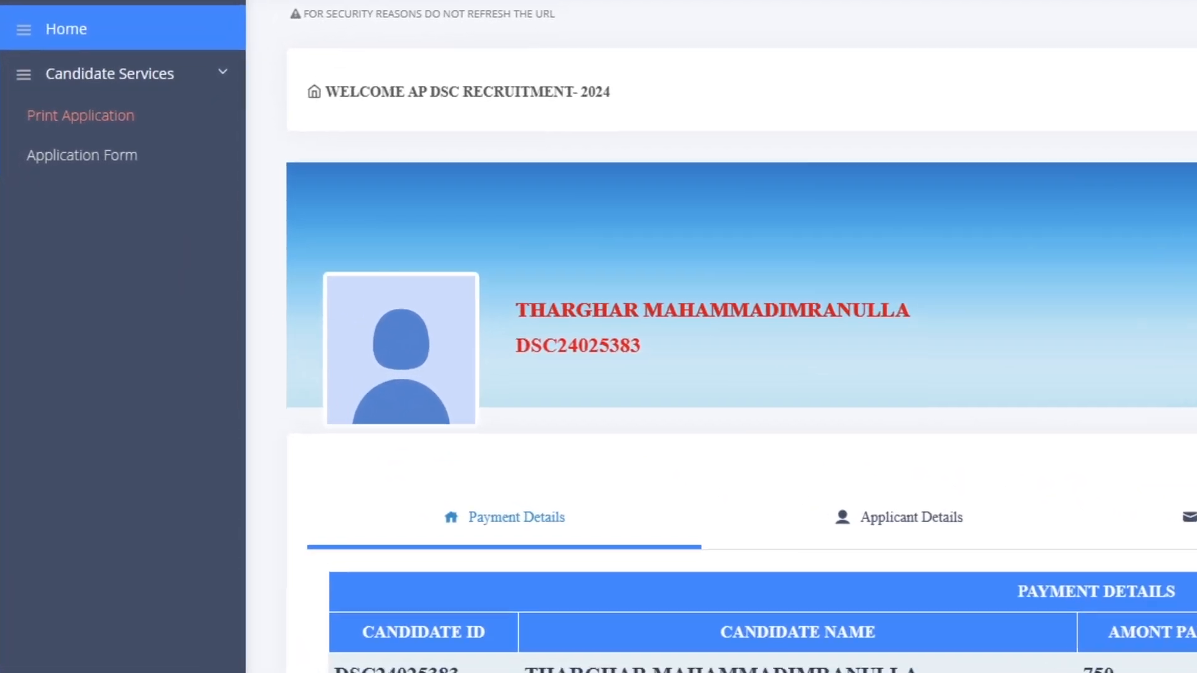
# - Open the DSC 2024 application form from Candidate Services > Application Form
pyautogui.click(84, 154)
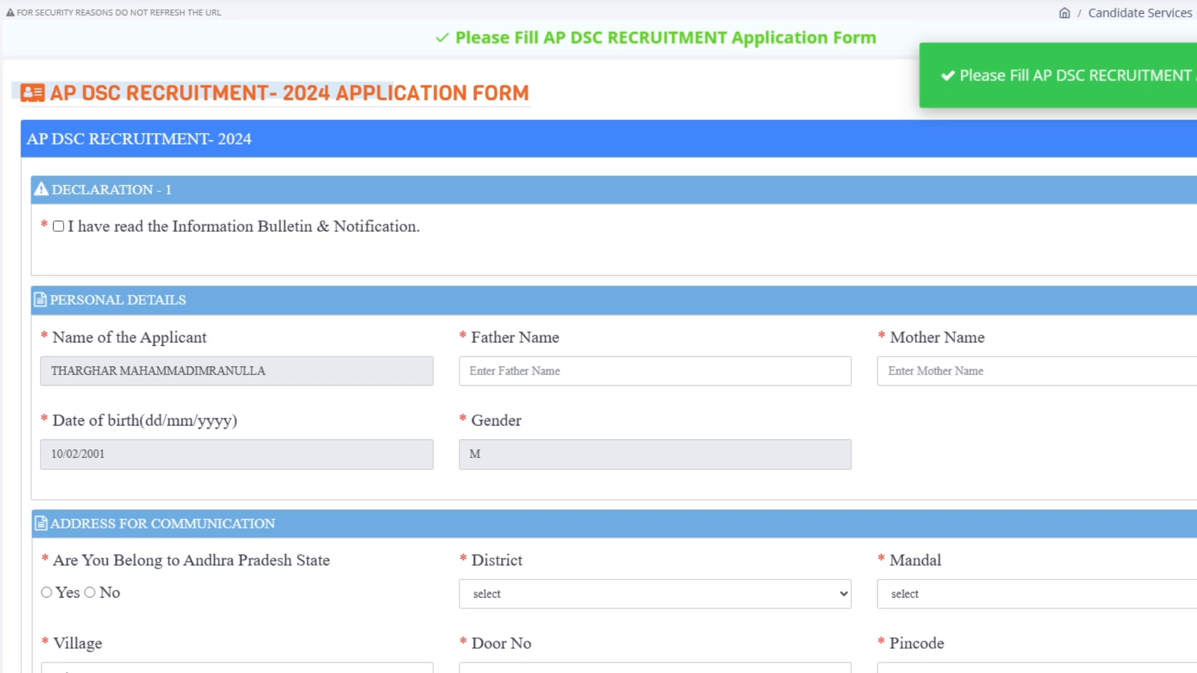
# - Tick the Information Bulletin checkbox and fill Father Name and Mother Name from saved suggestions
pyautogui.click(59, 226)
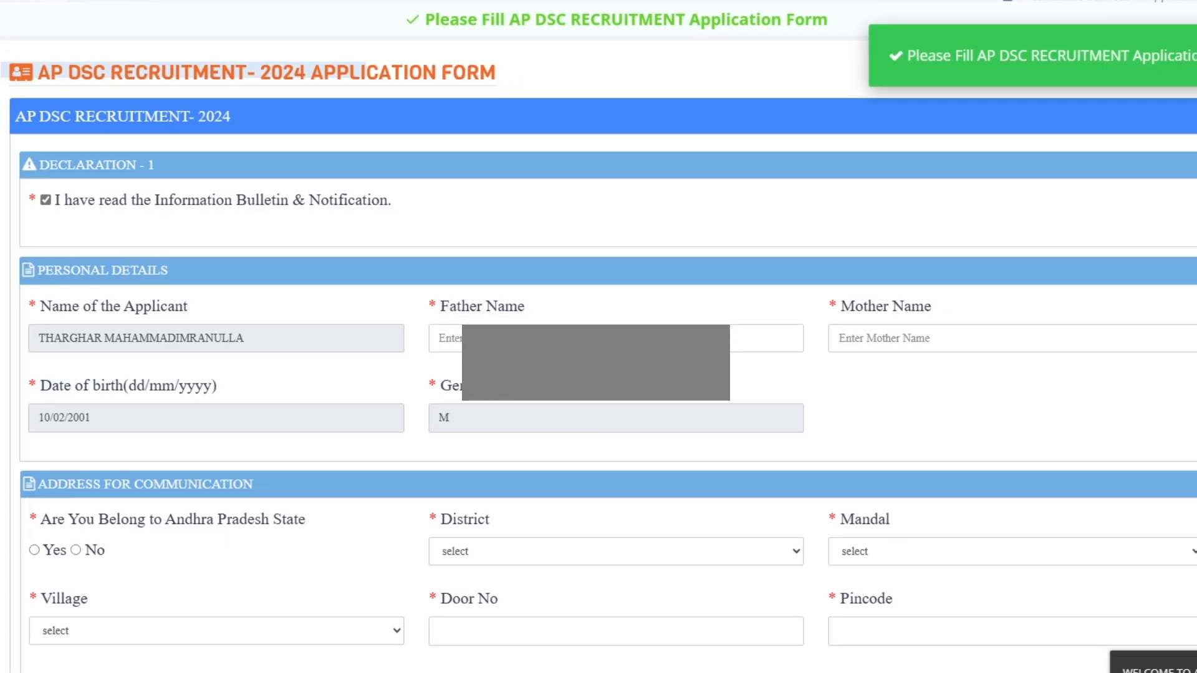
pyautogui.click(635, 320)
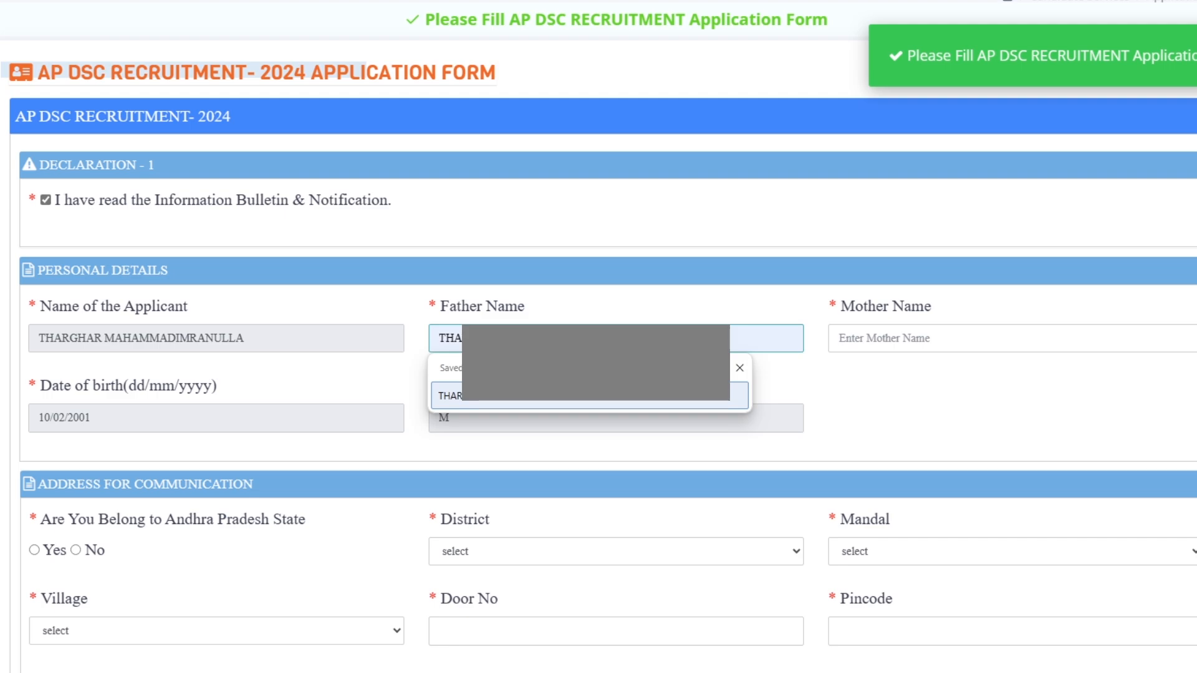
pyautogui.click(623, 394)
pyautogui.click(922, 339)
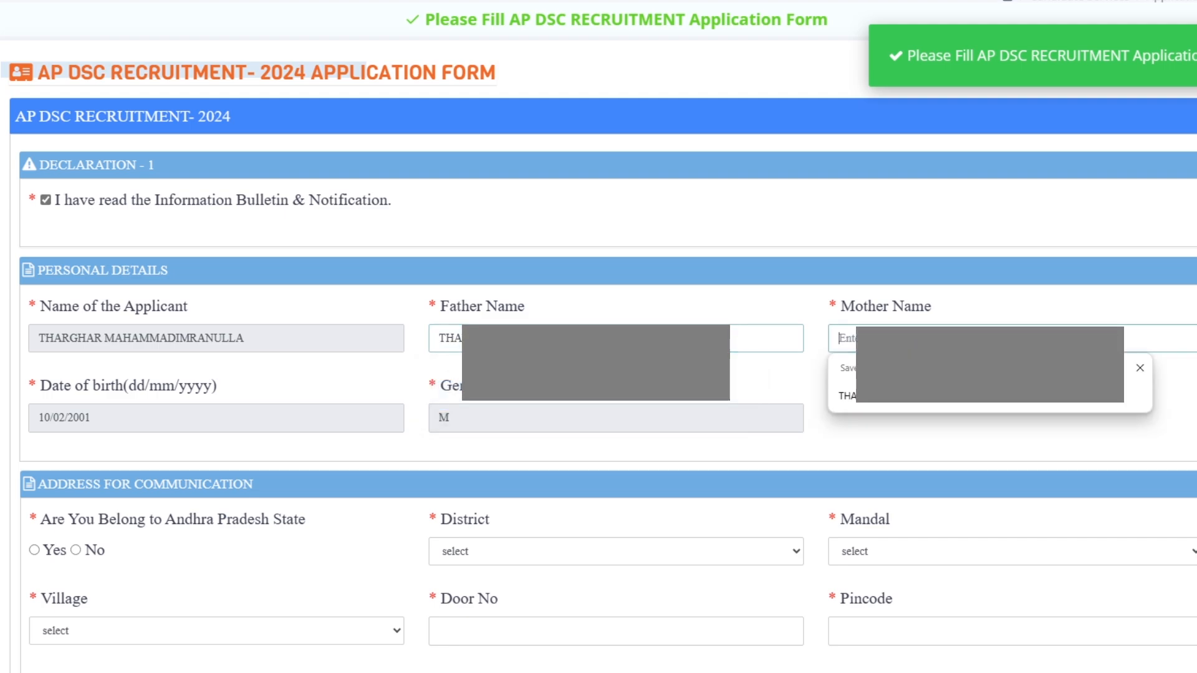
pyautogui.click(972, 406)
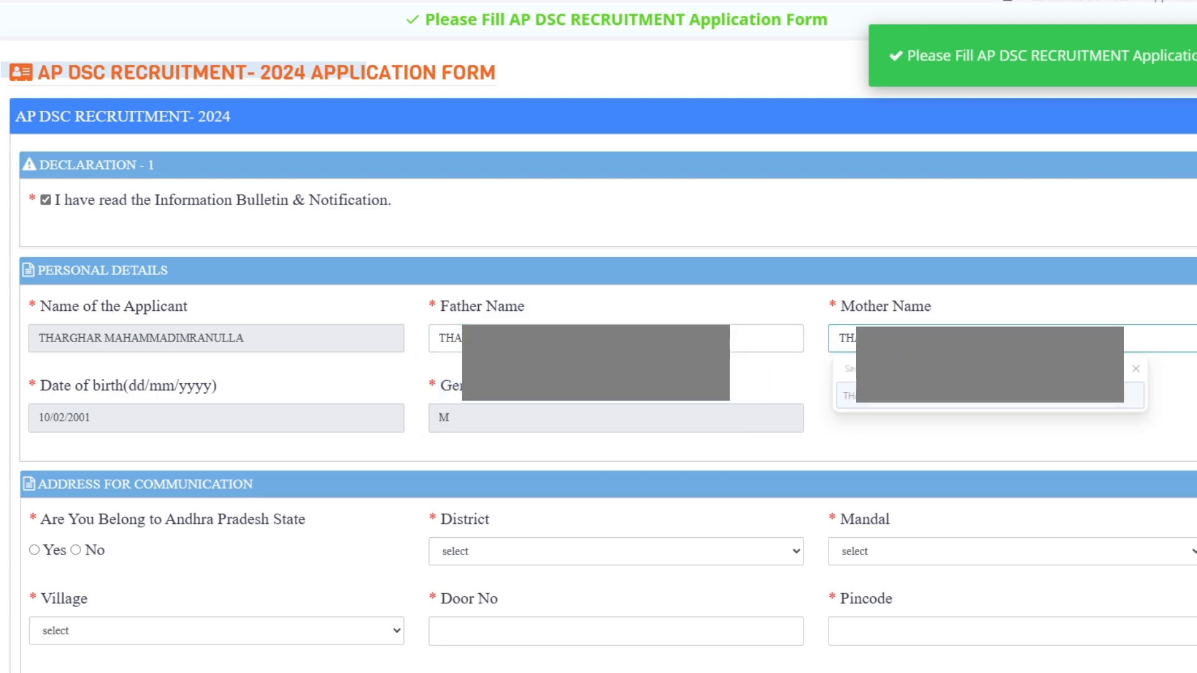
pyautogui.scroll(-4, 598, 336)
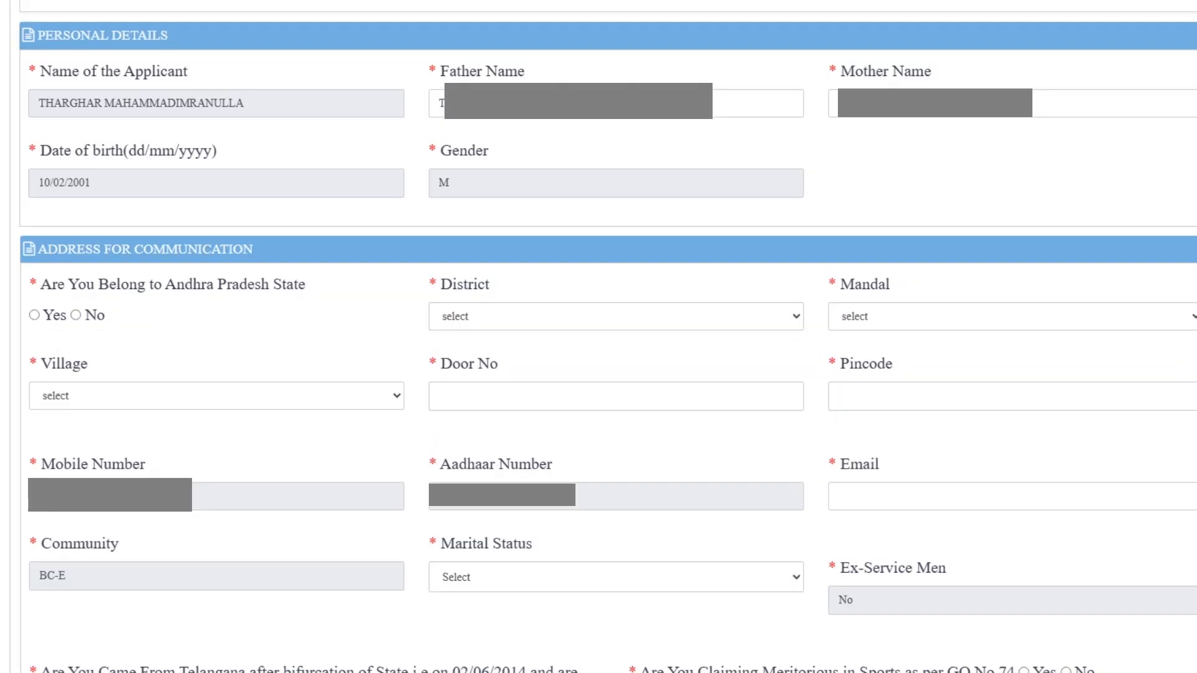
# - Set the address to Andhra Pradesh, district Anantapur, mandal GORANTLA, village GORANTLA-19
pyautogui.click(34, 316)
pyautogui.click(616, 317)
pyautogui.click(615, 515)
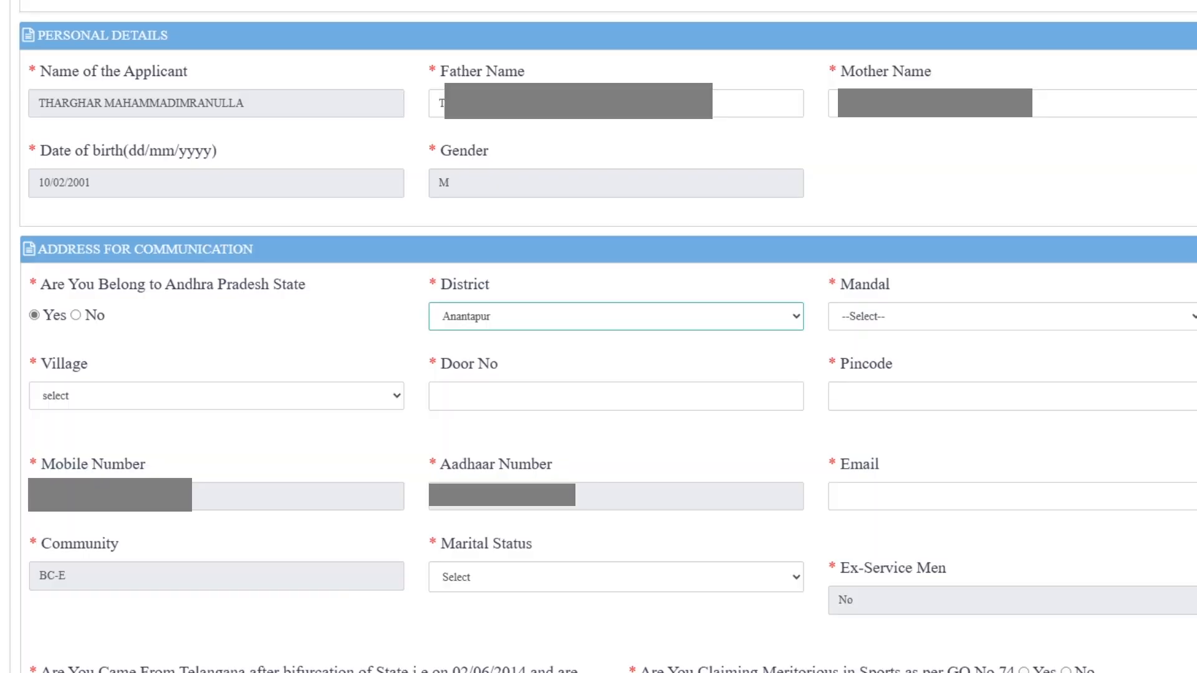
pyautogui.click(1012, 317)
pyautogui.press('g')
pyautogui.press('g')
pyautogui.press('g')
pyautogui.press('g')
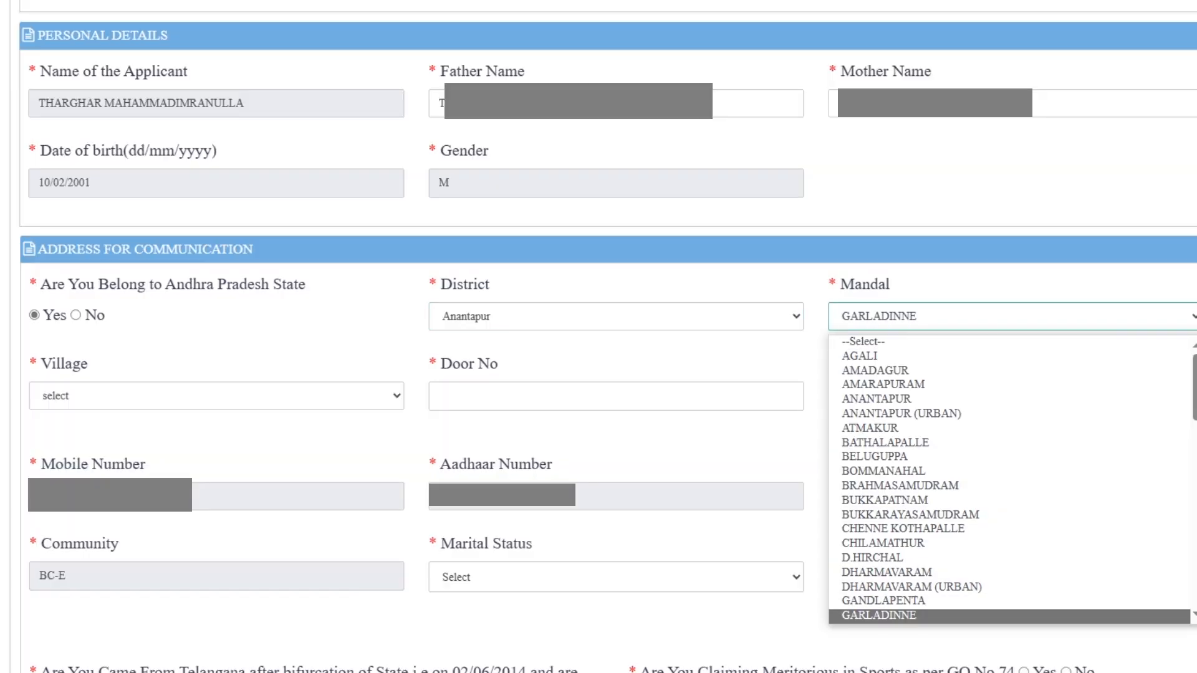
pyautogui.press('g')
pyautogui.press('Return')
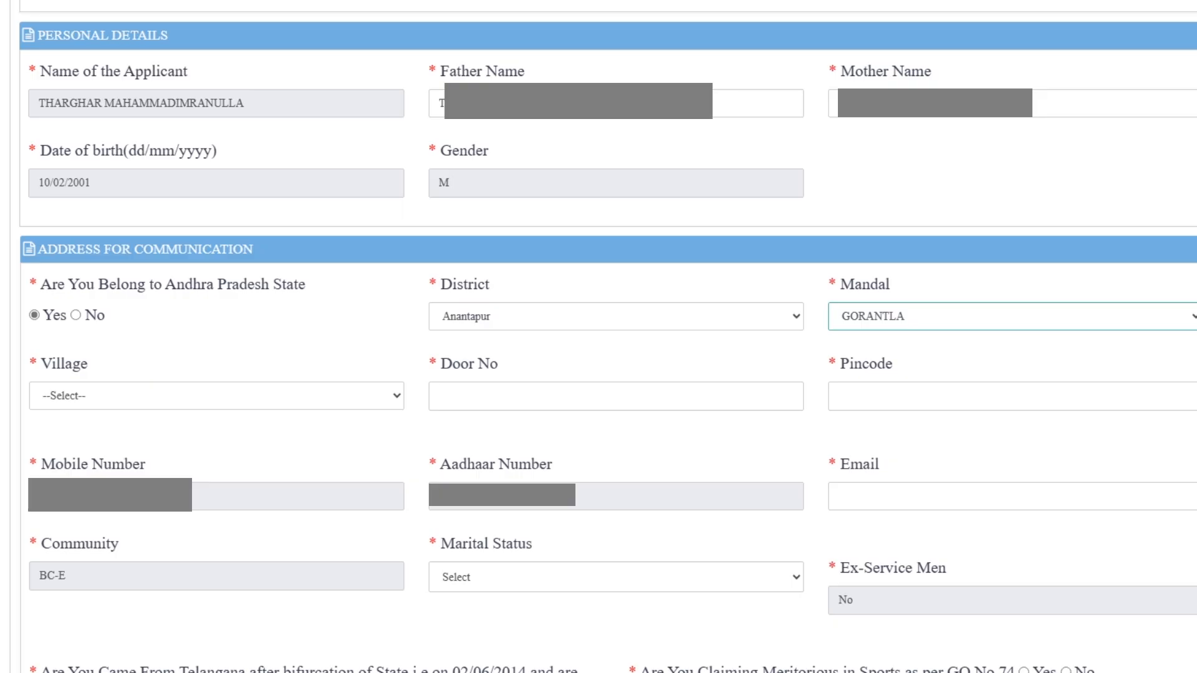
pyautogui.click(215, 395)
pyautogui.press('g')
pyautogui.press('g')
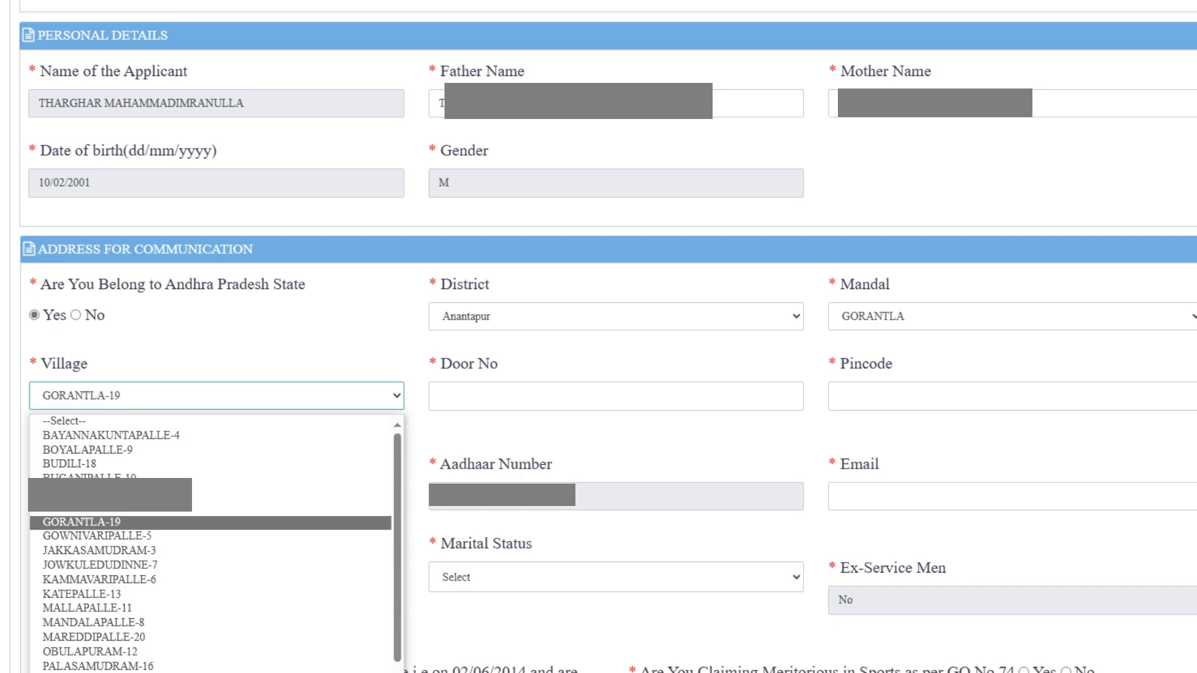
pyautogui.press('Return')
# - Enter the saved door number, pincode 515231 and e-mail, and choose UnMarried marital status
pyautogui.click(616, 396)
pyautogui.press('Down')
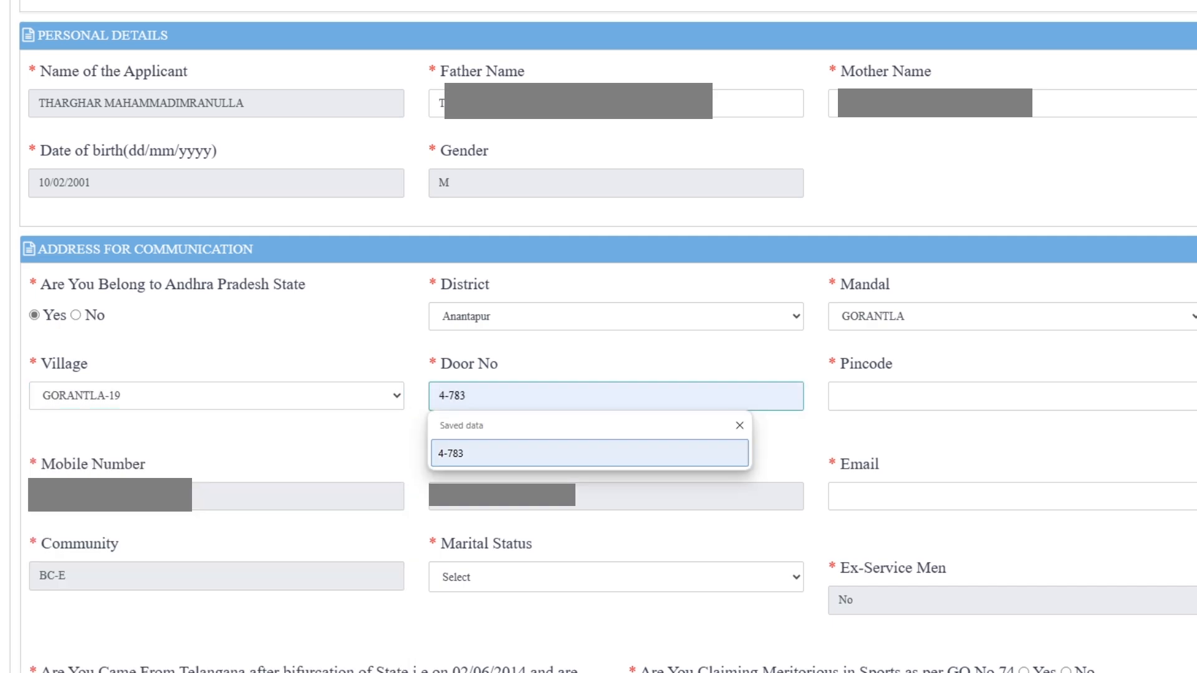
pyautogui.press('Return')
pyautogui.press('Tab')
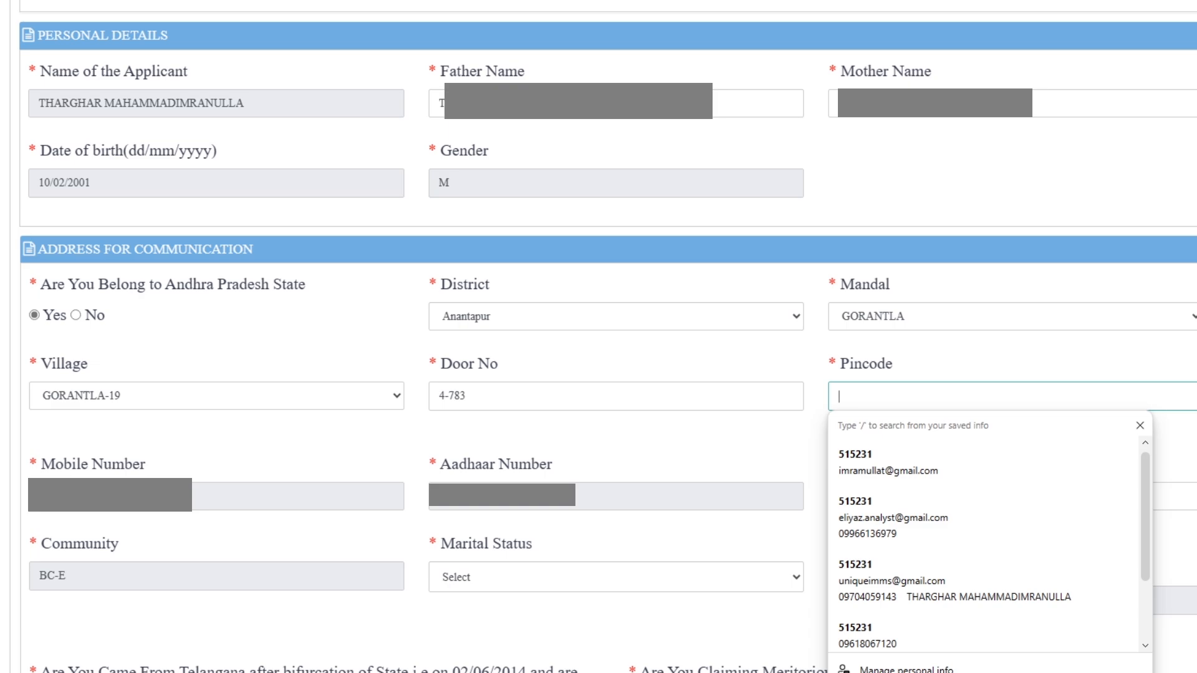
pyautogui.press('Tab')
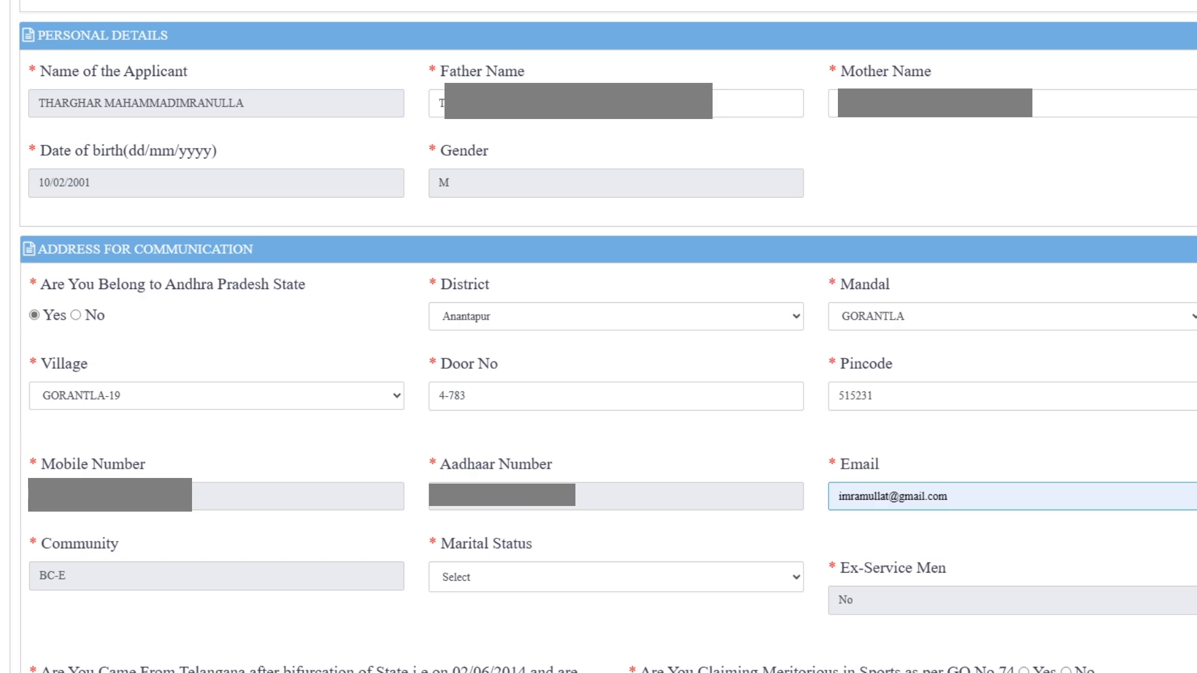
pyautogui.press('Tab')
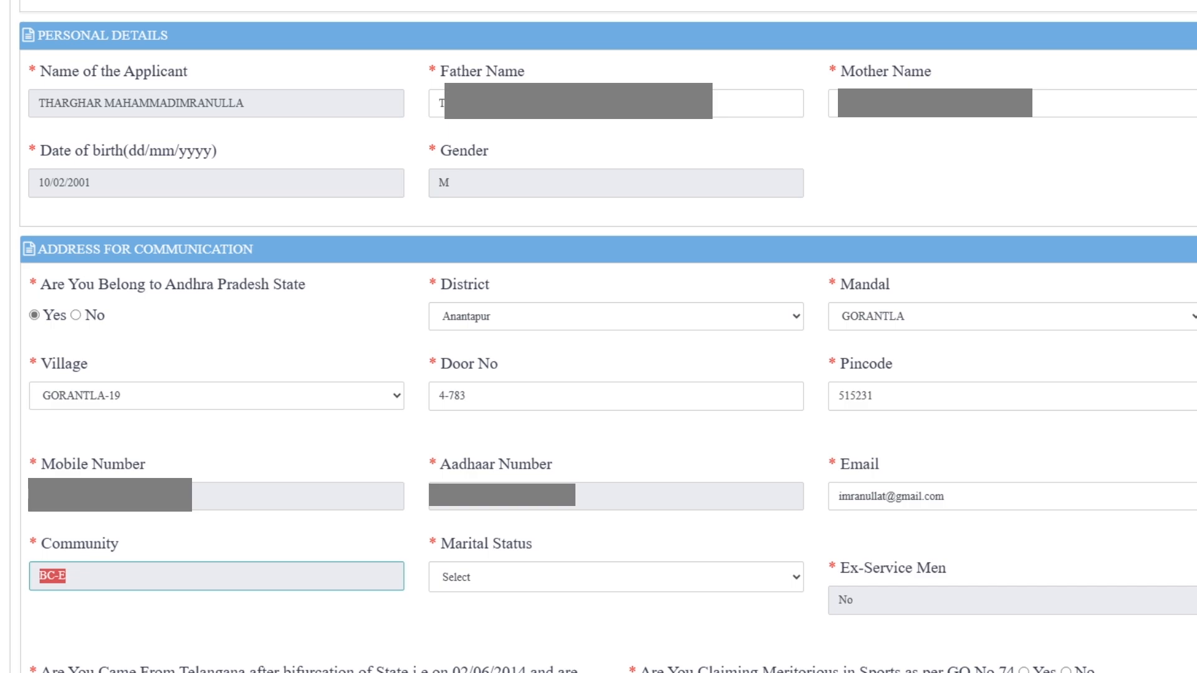
pyautogui.click(616, 577)
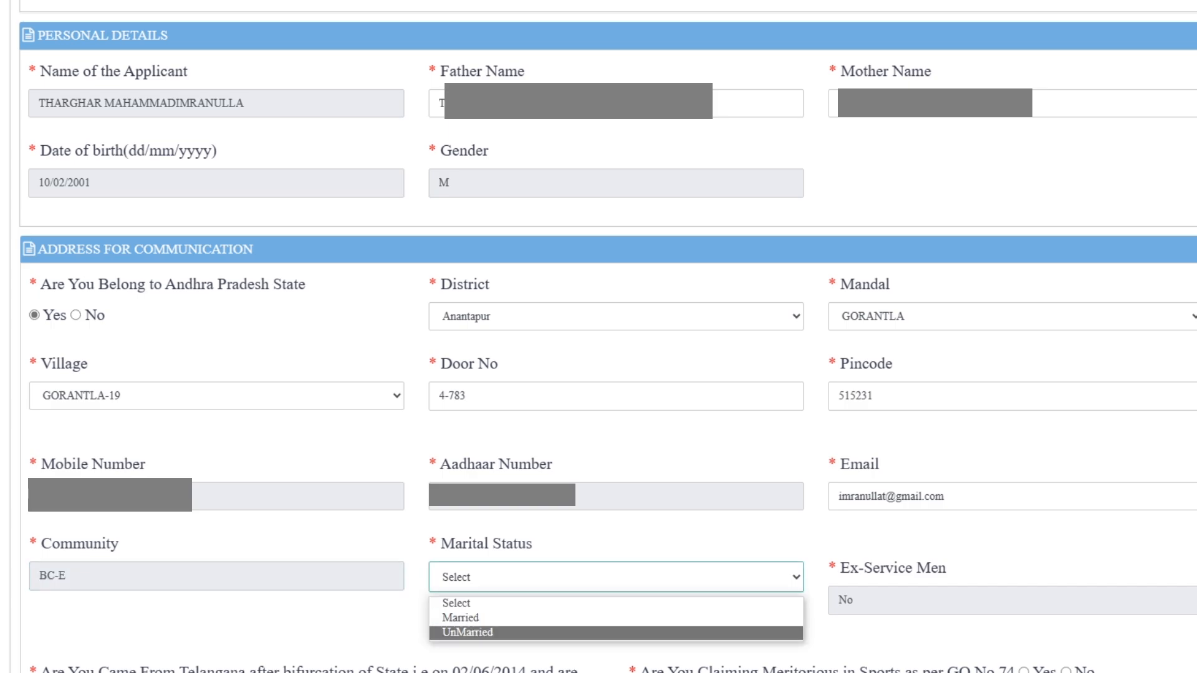
pyautogui.press('Return')
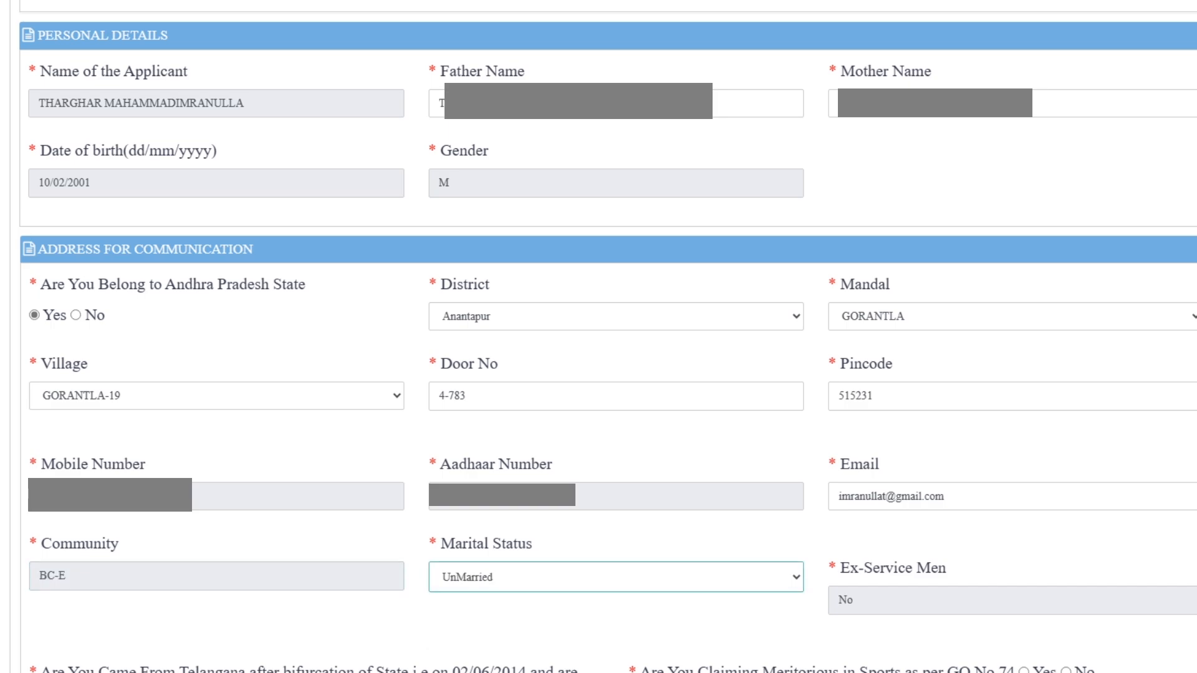
# - Answer No to the G.O MS No 133 and sports meritorious questions; set school study to Regular
pyautogui.scroll(-5, 598, 337)
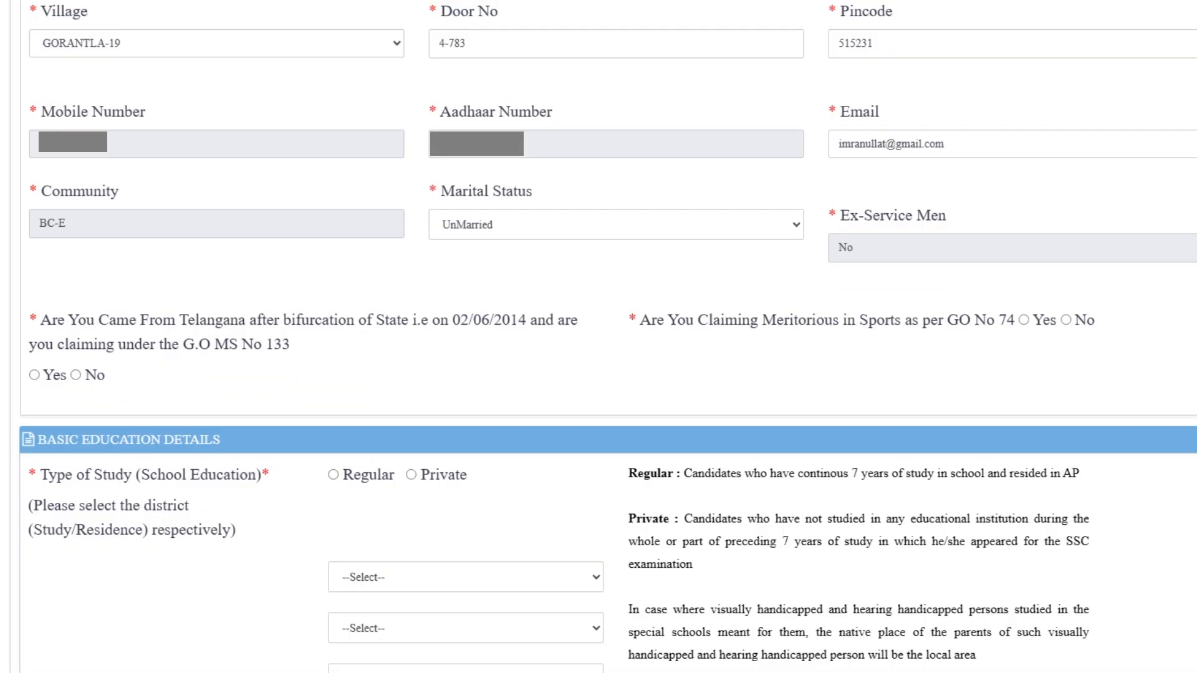
pyautogui.click(76, 374)
pyautogui.click(1066, 320)
pyautogui.scroll(-4, 599, 337)
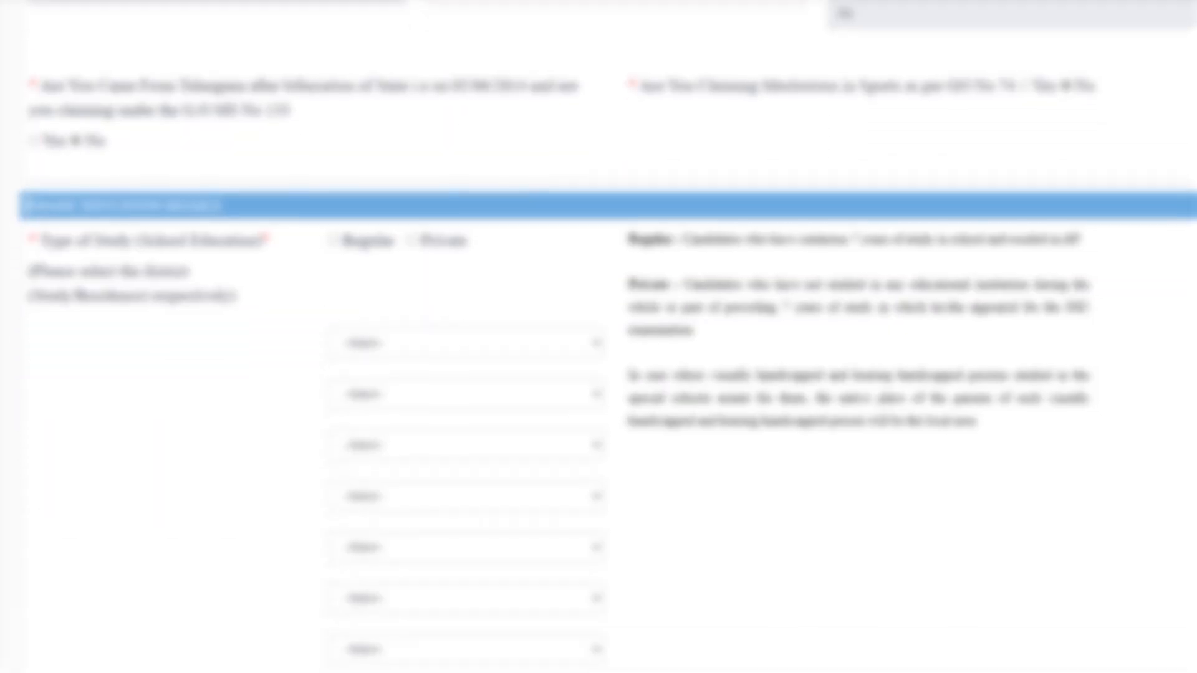
pyautogui.scroll(-2, 598, 337)
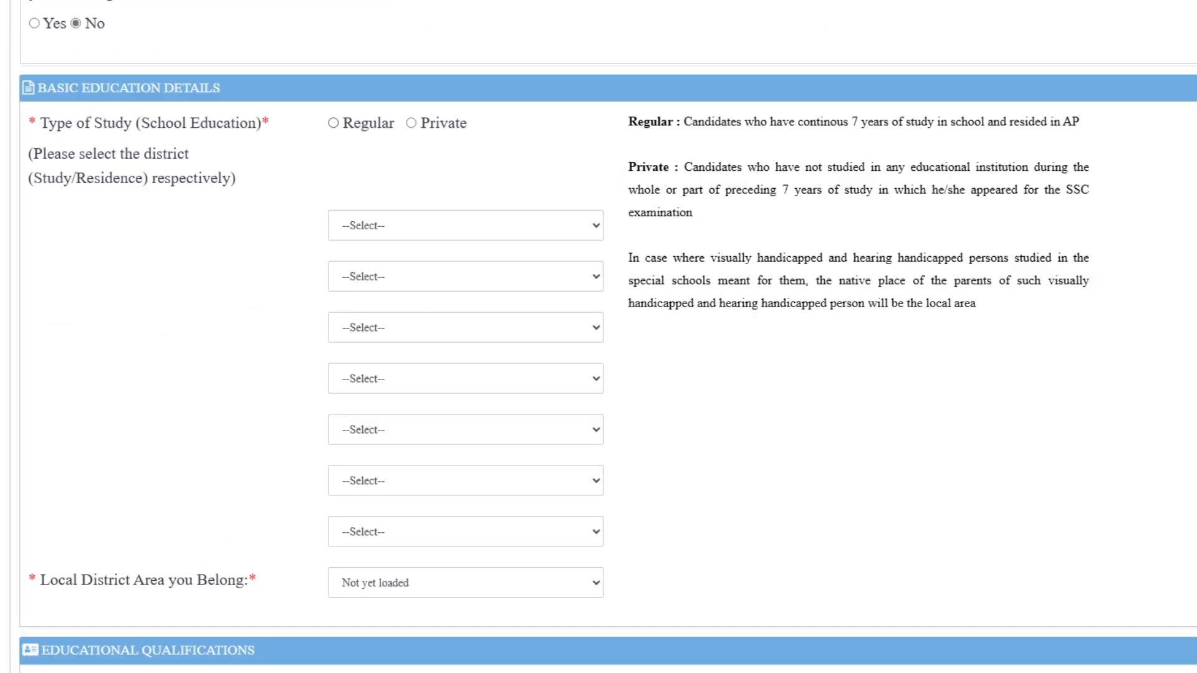
pyautogui.click(334, 124)
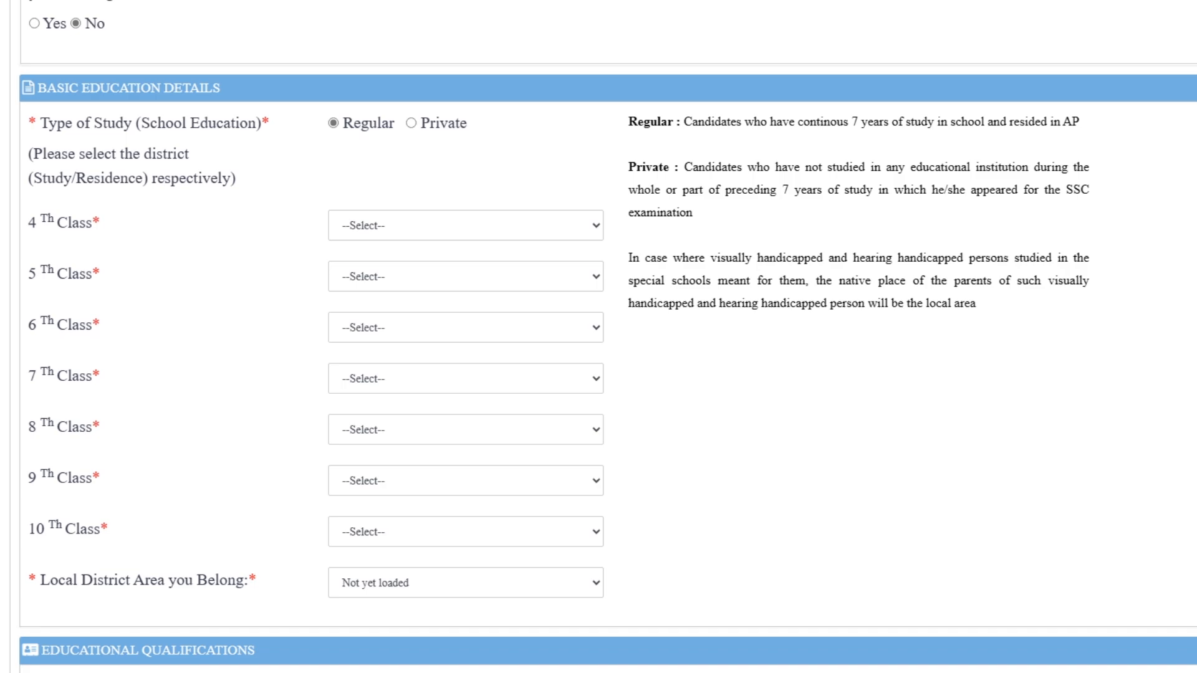
# - Set the school district for each of 4th through 10th Class to Anantapur
pyautogui.click(465, 226)
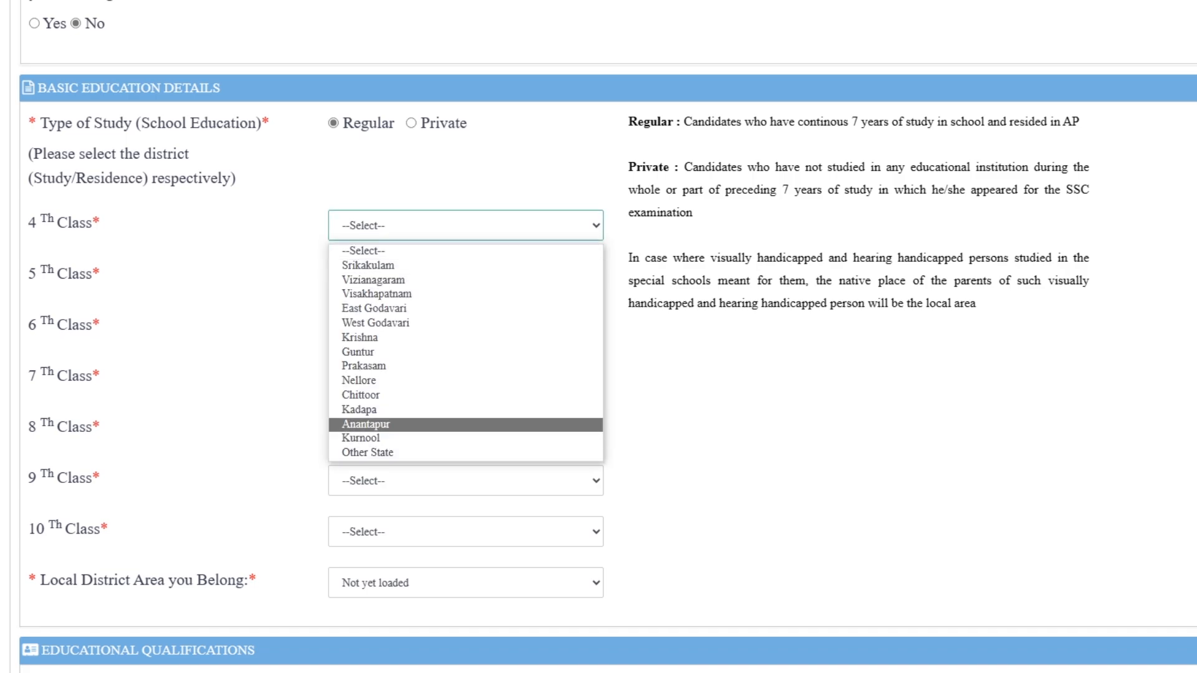
pyautogui.press('Tab')
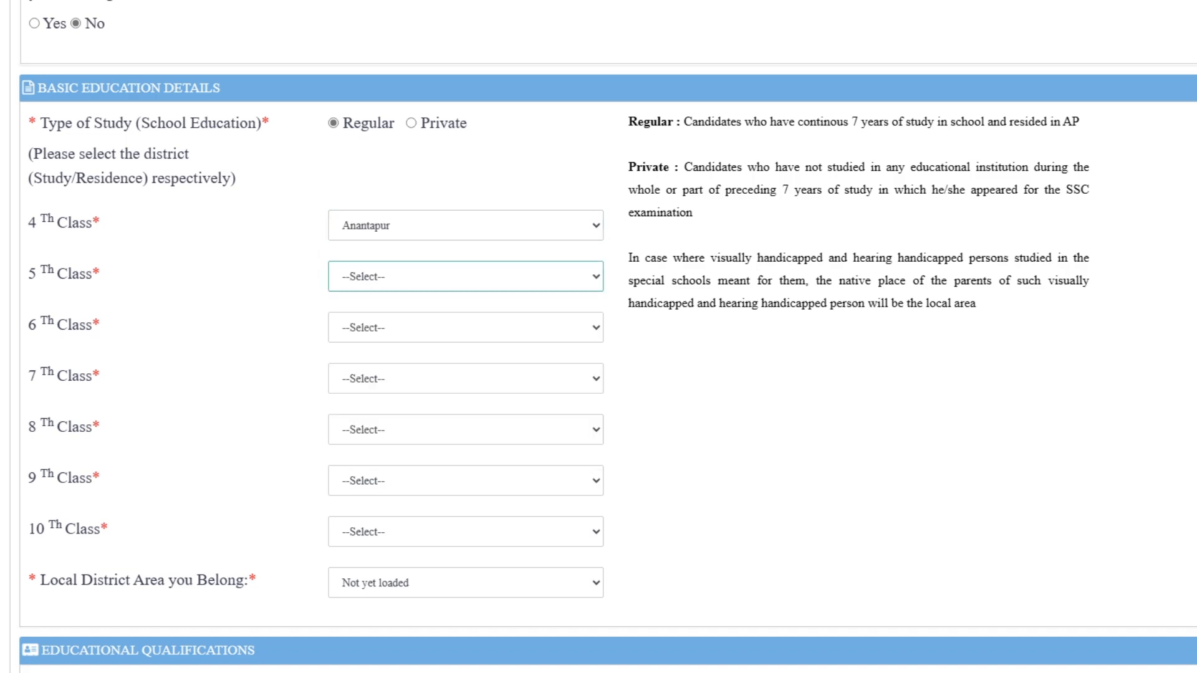
pyautogui.press('space')
pyautogui.press('a')
pyautogui.press('Tab')
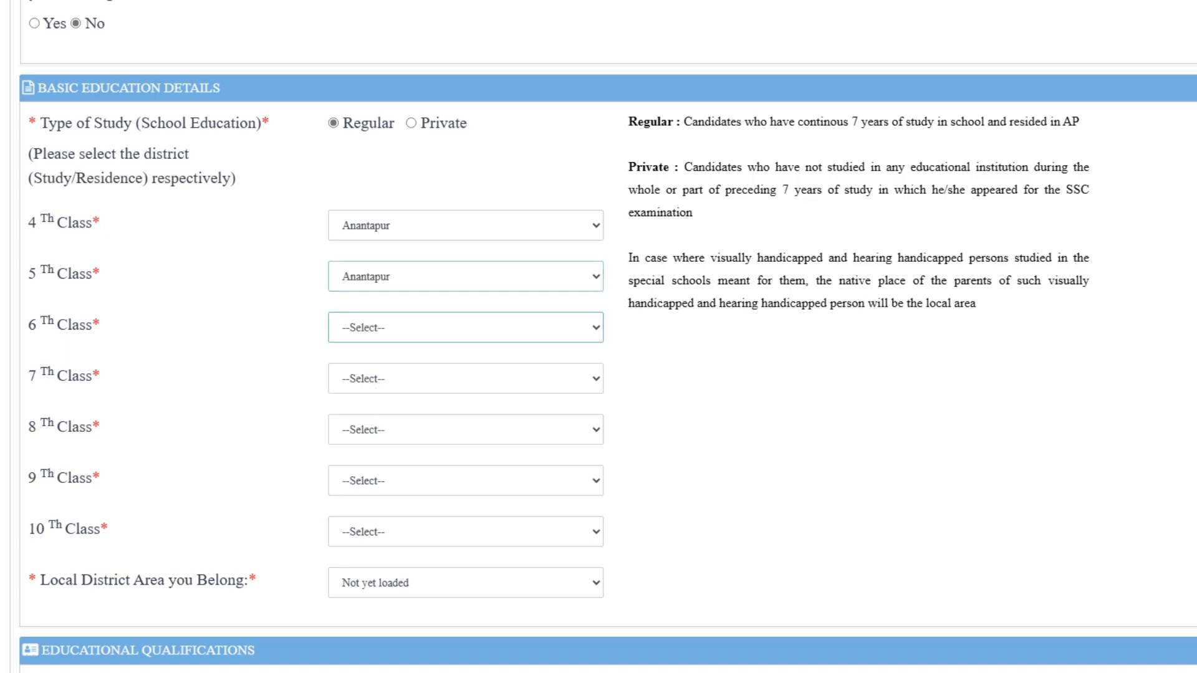
pyautogui.press('space')
pyautogui.press('a')
pyautogui.press('Tab')
pyautogui.press('space')
pyautogui.press('a')
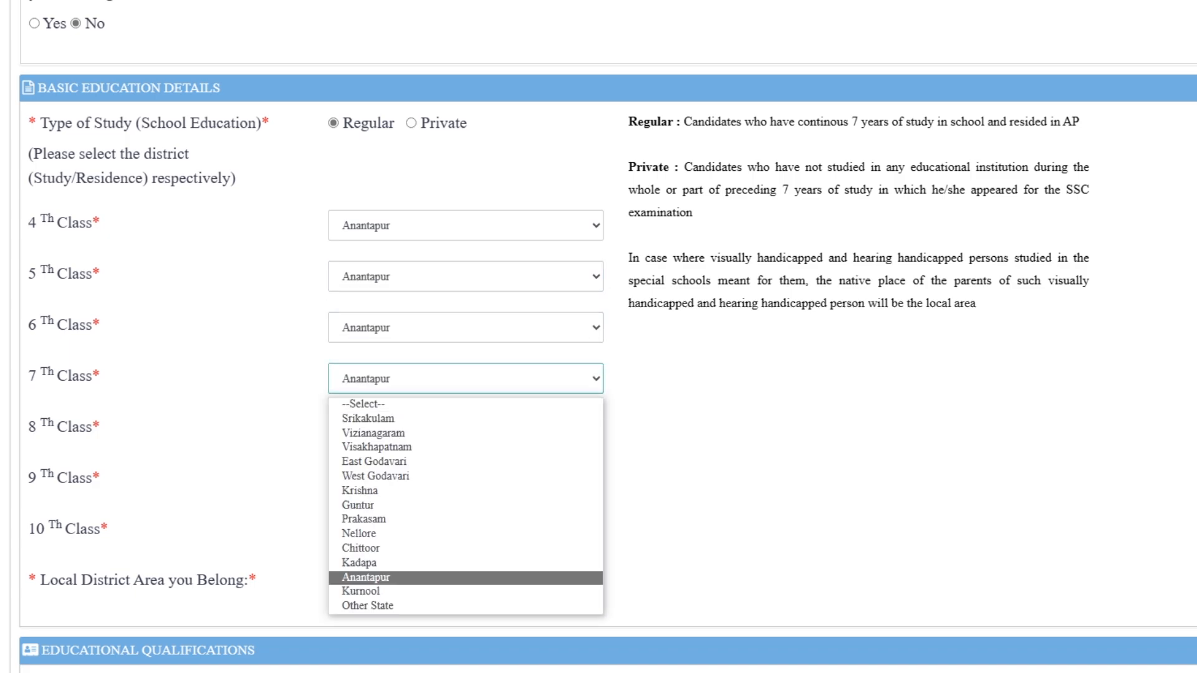
pyautogui.press('Tab')
pyautogui.press('space')
pyautogui.press('a')
pyautogui.press('Tab')
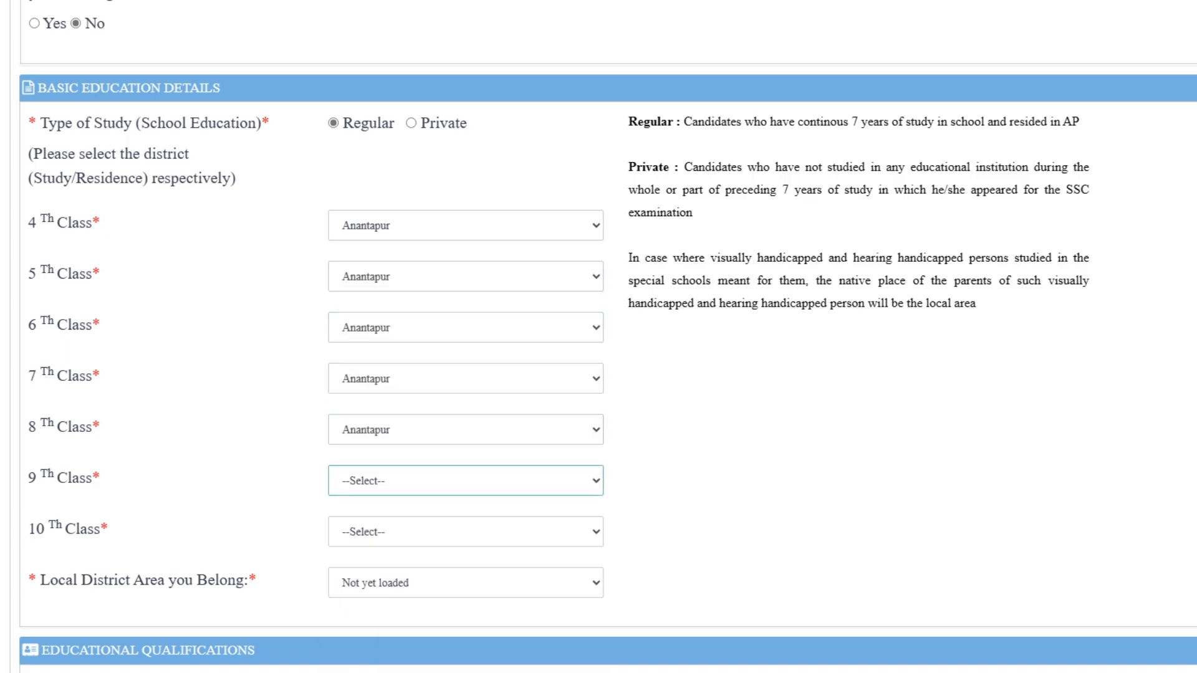
pyautogui.press('space')
pyautogui.press('a')
pyautogui.press('Return')
pyautogui.press('Tab')
pyautogui.press('space')
pyautogui.press('a')
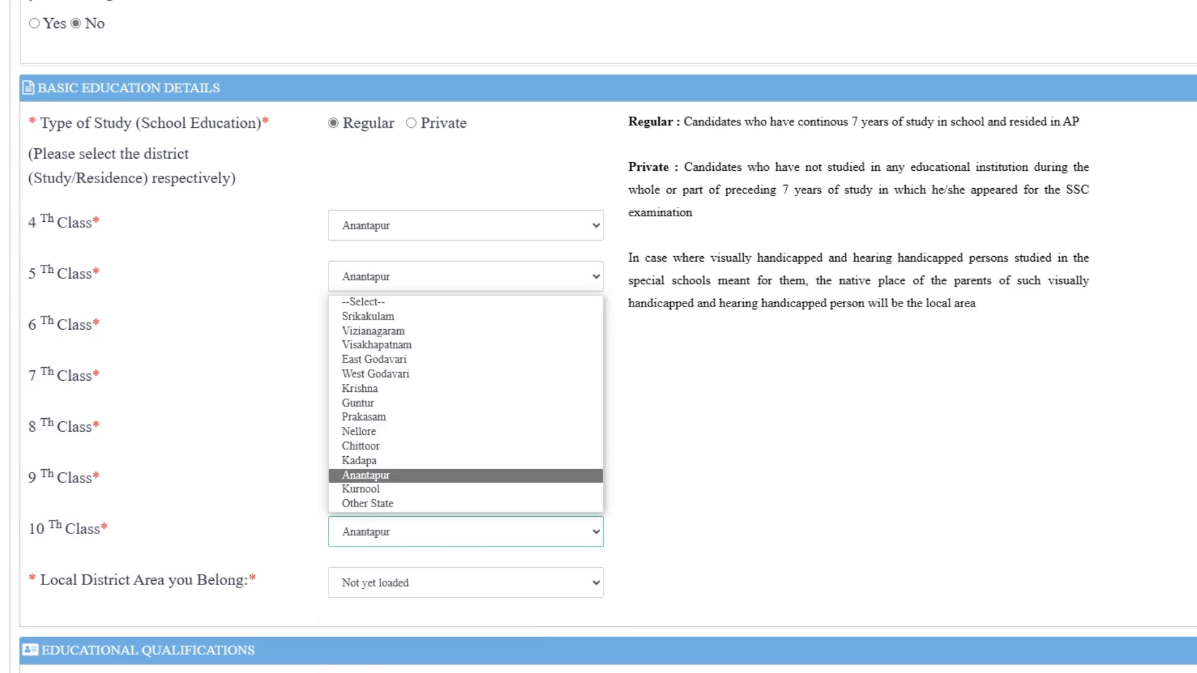
pyautogui.press('Return')
pyautogui.press('Tab')
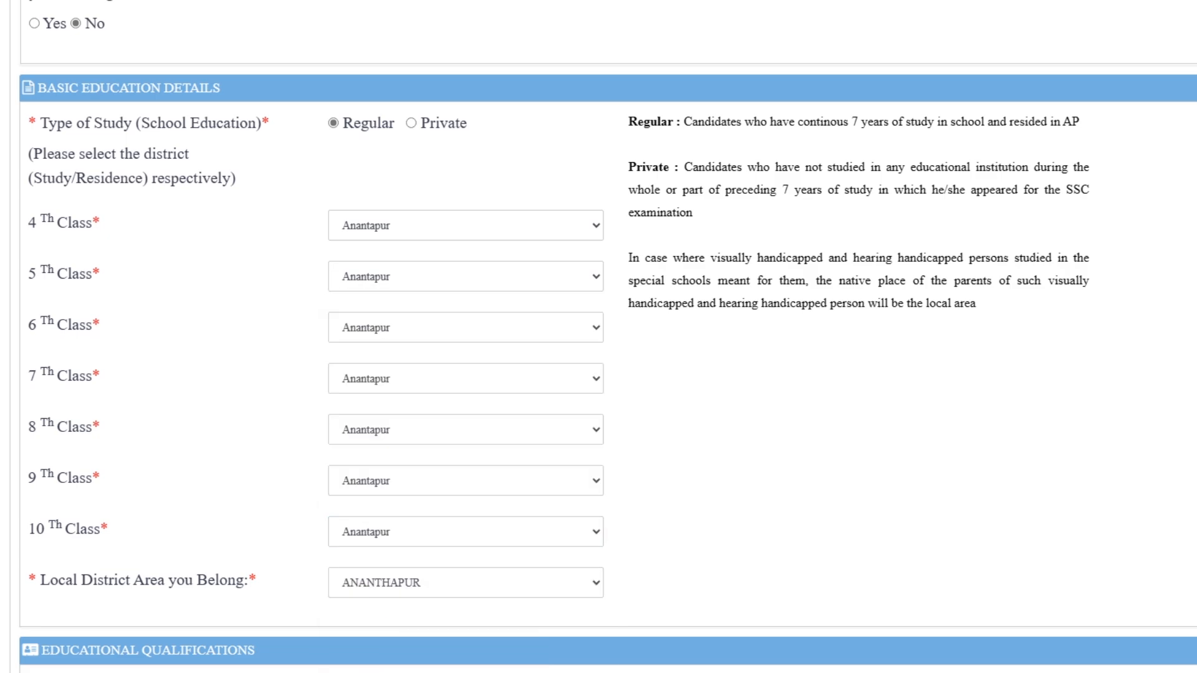
pyautogui.scroll(-2, 599, 336)
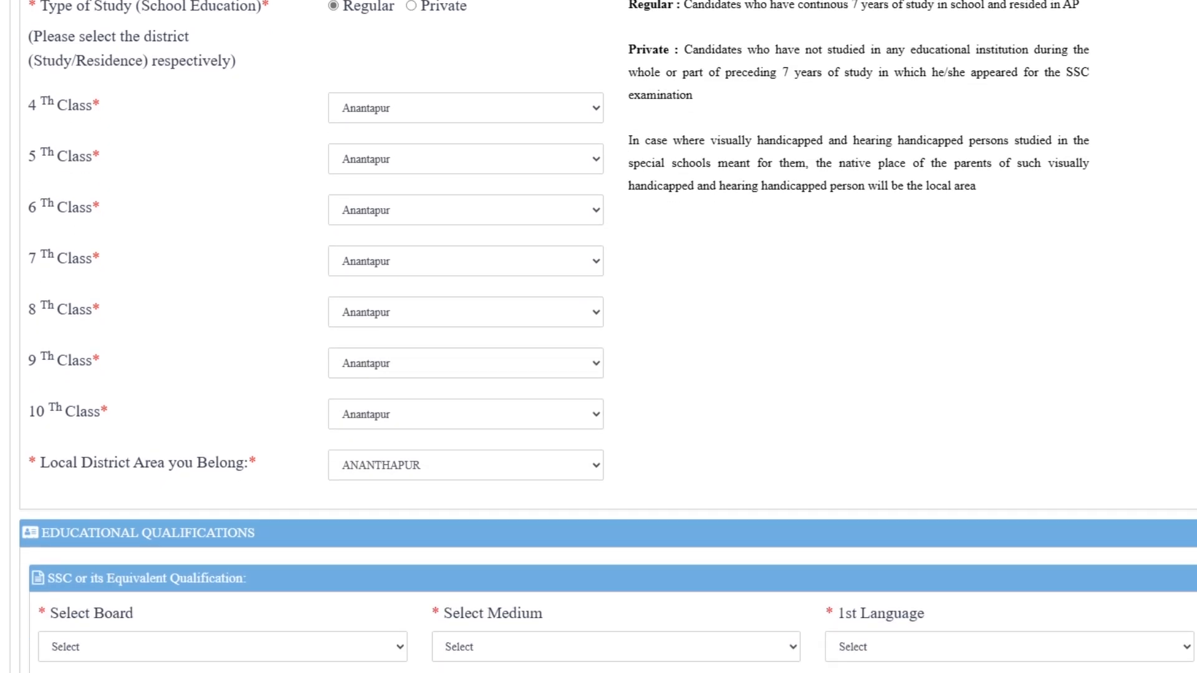
# - Set SSC board to Andhra Pradesh secondary board, medium TELUGU and 1st Language TELUGU
pyautogui.scroll(-3, 598, 337)
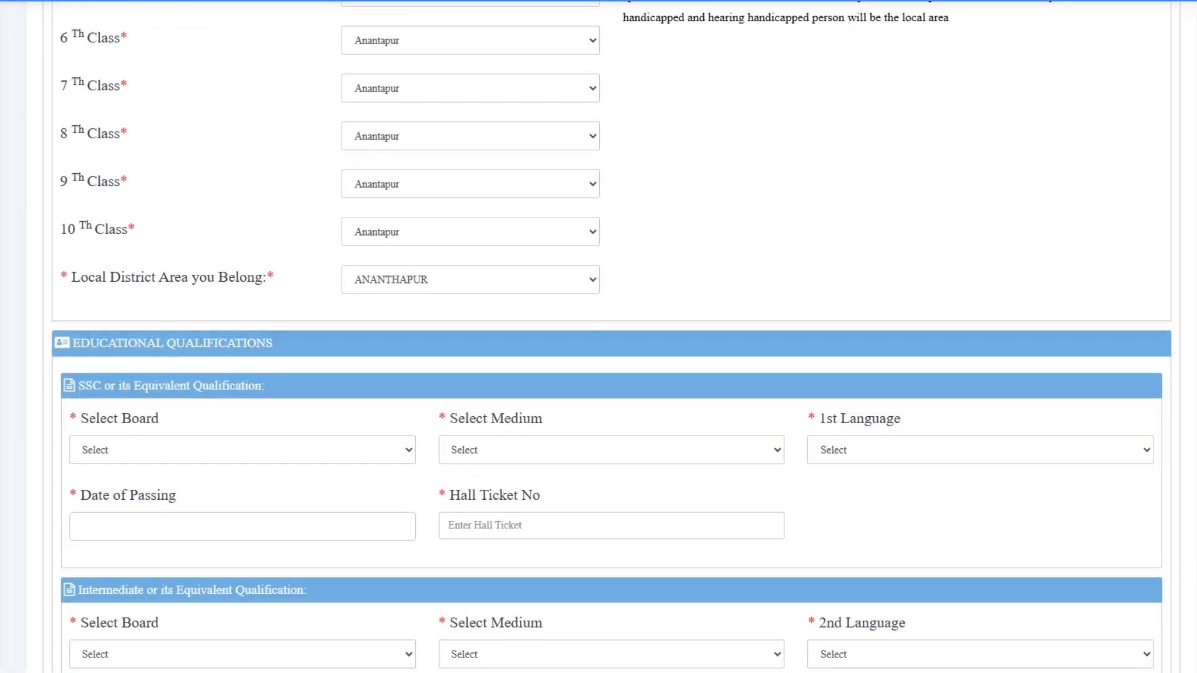
pyautogui.click(245, 405)
pyautogui.click(245, 405)
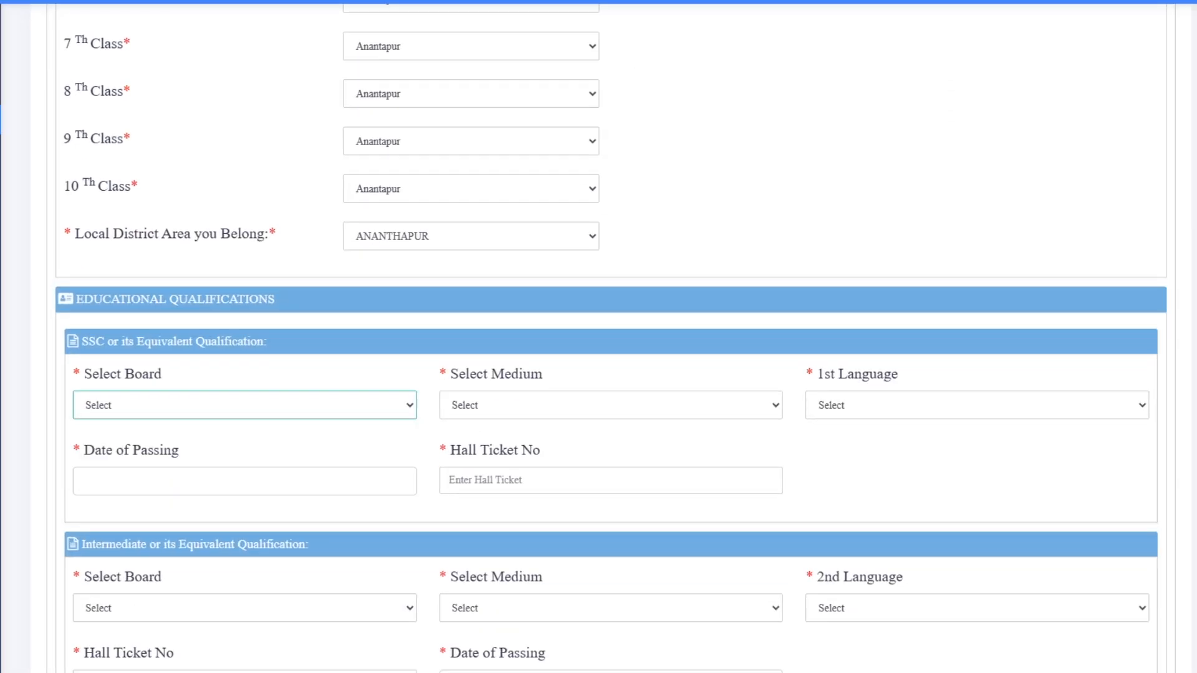
pyautogui.click(245, 405)
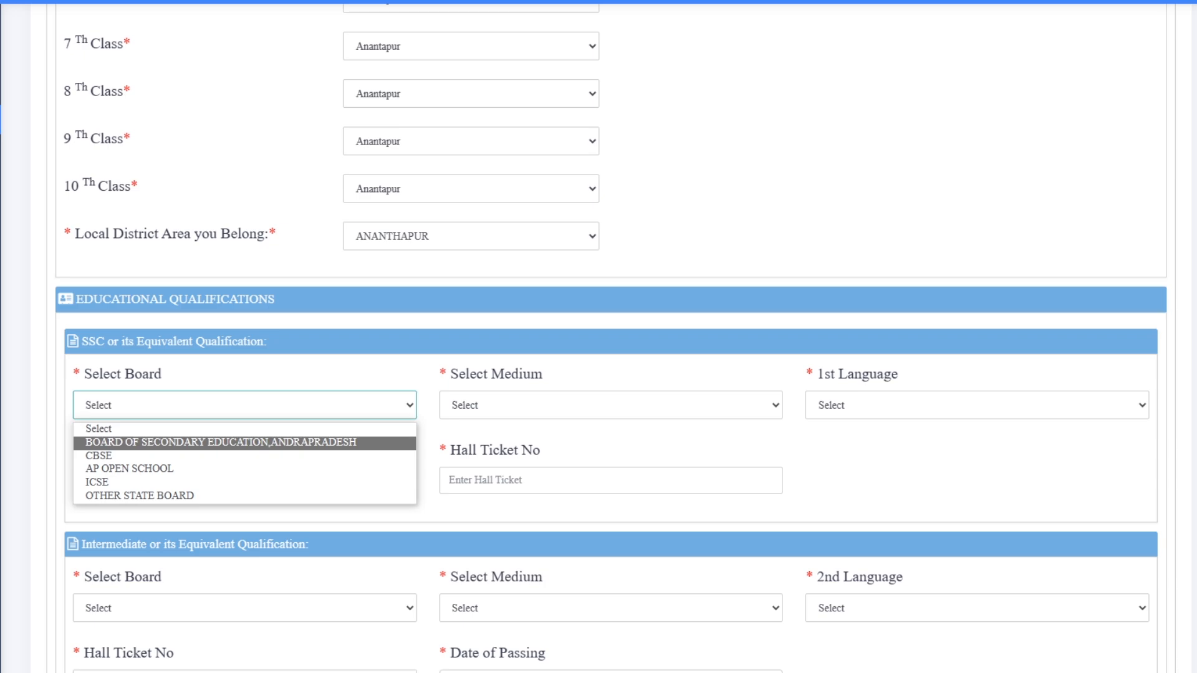
pyautogui.click(245, 442)
pyautogui.click(611, 405)
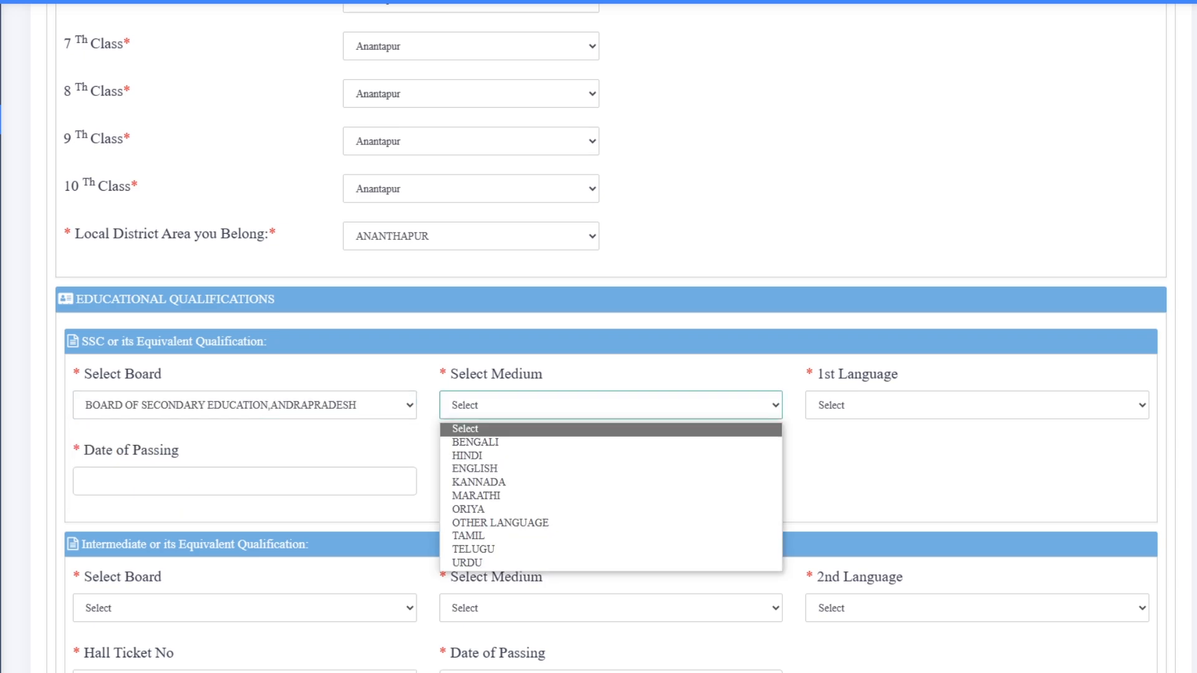
pyautogui.press('t')
pyautogui.press('Down')
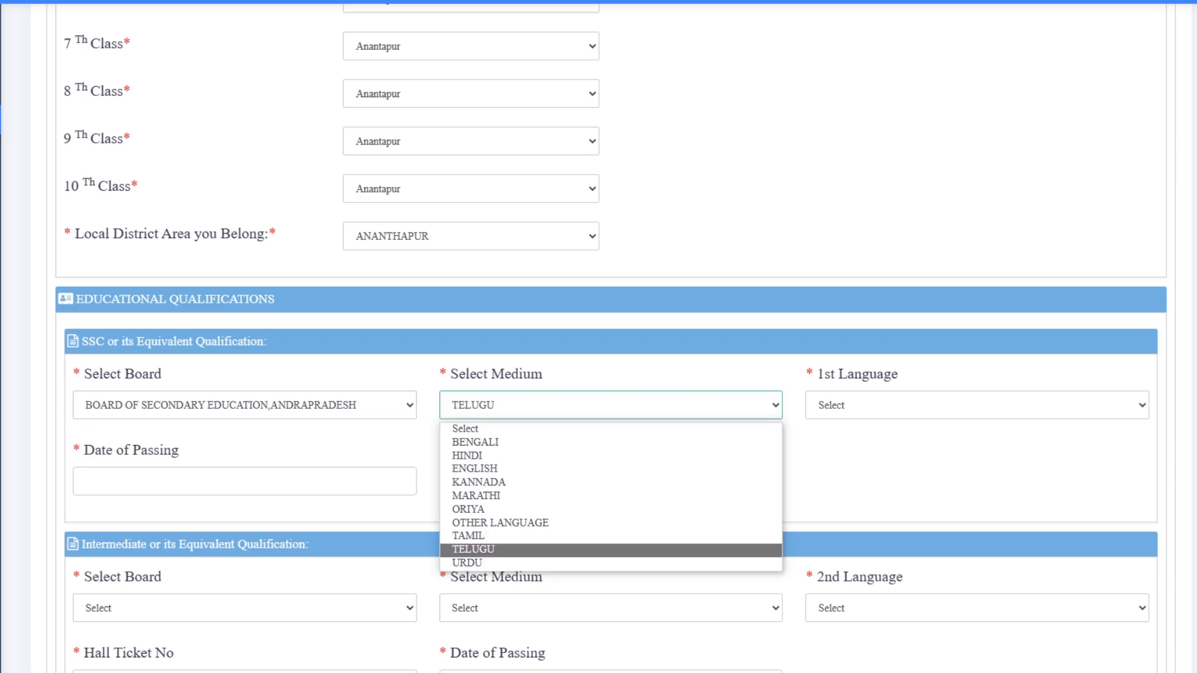
pyautogui.press('Return')
pyautogui.click(977, 405)
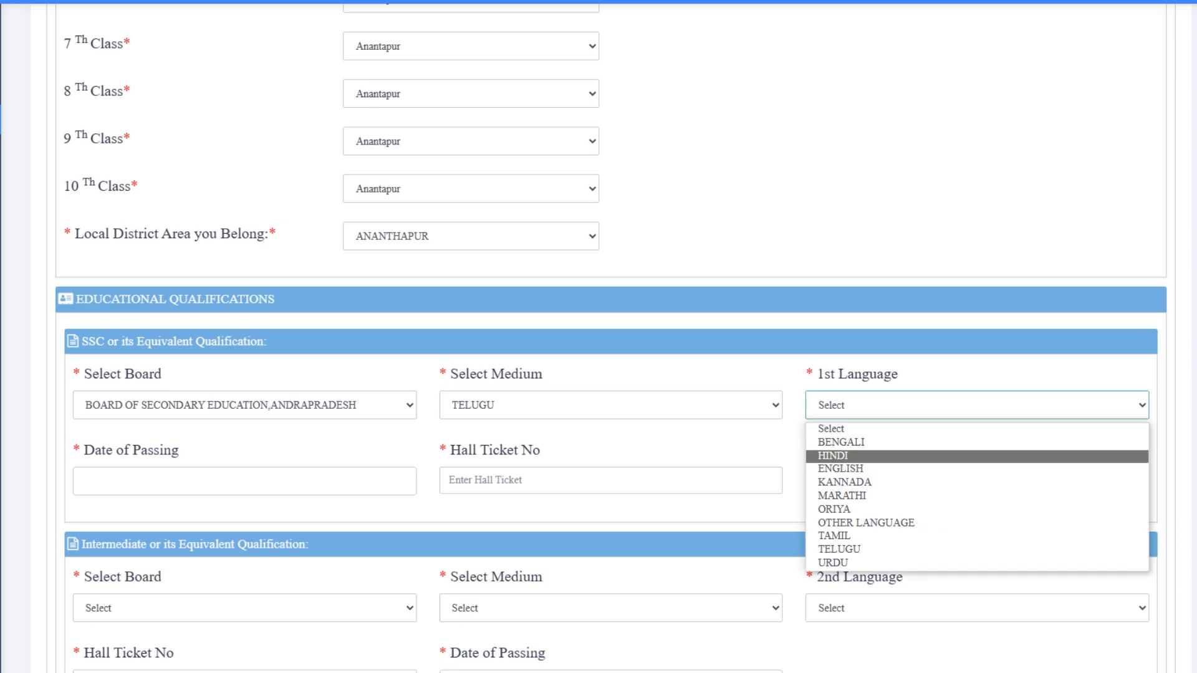
pyautogui.press('Down')
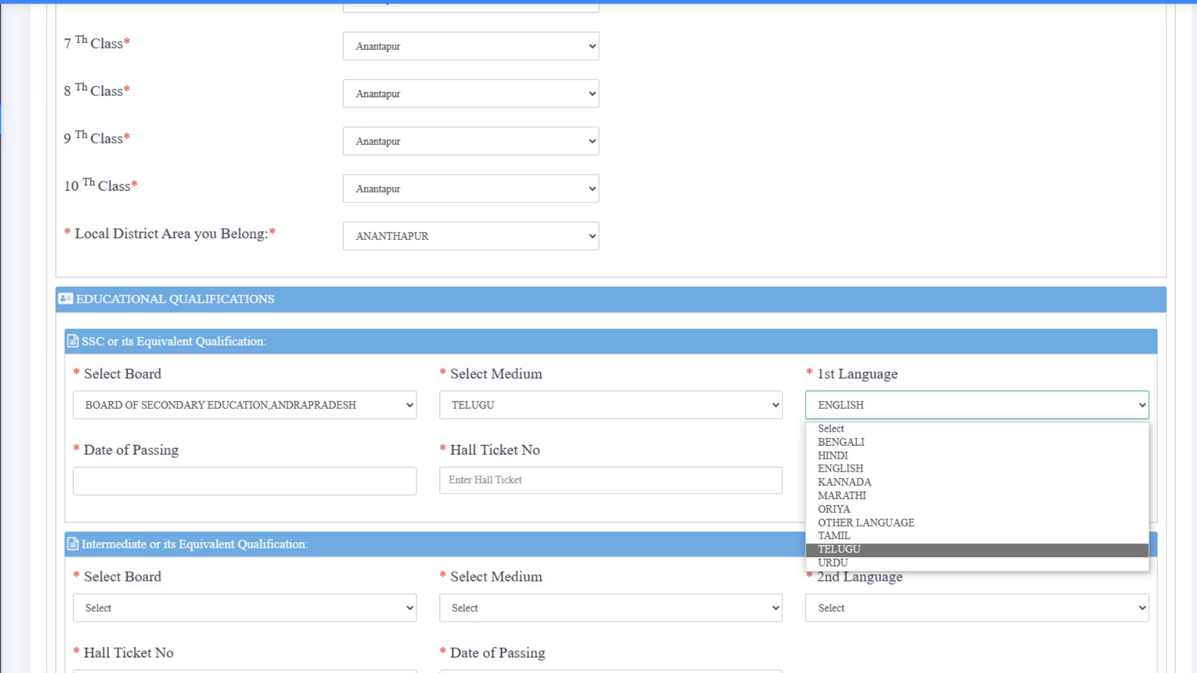
pyautogui.click(872, 549)
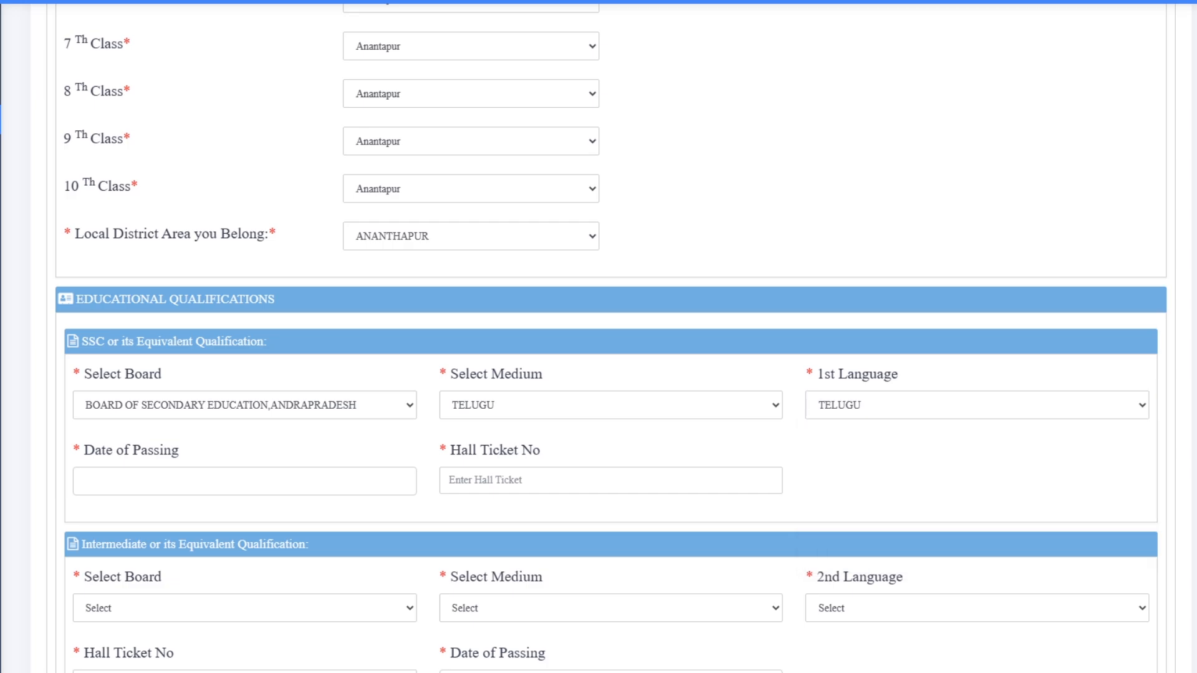
# - Set the SSC Date of Passing to 10/05/2016 and begin entering the hall ticket number
pyautogui.scroll(-3, 598, 337)
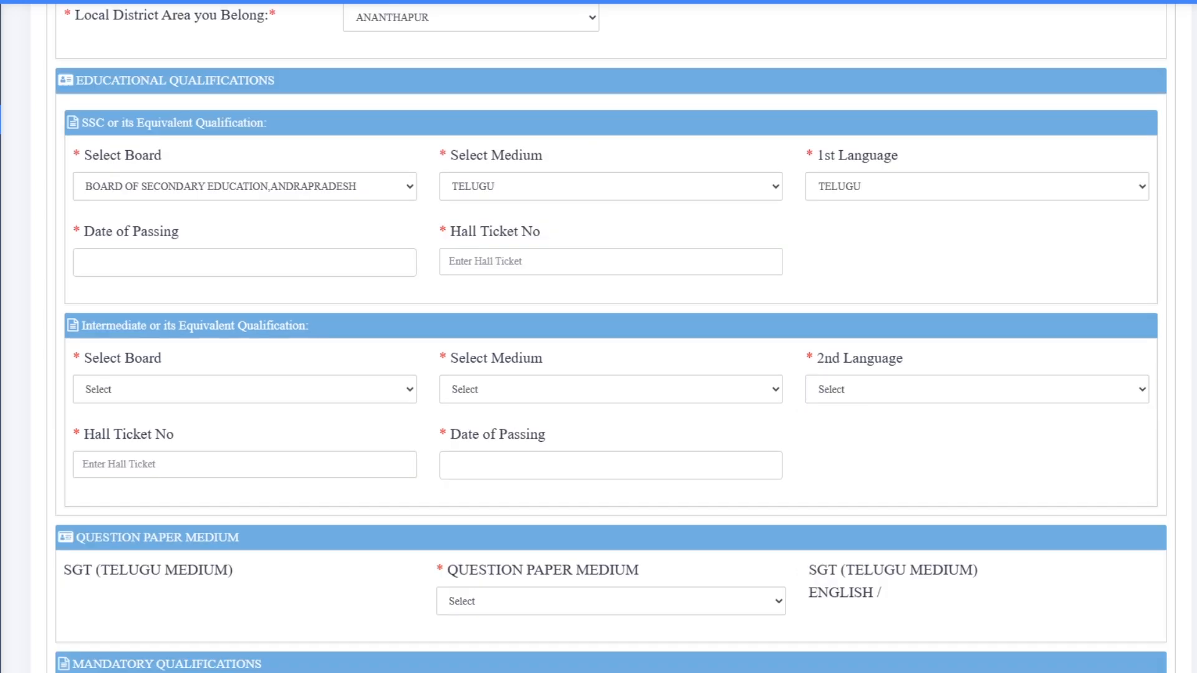
pyautogui.click(244, 262)
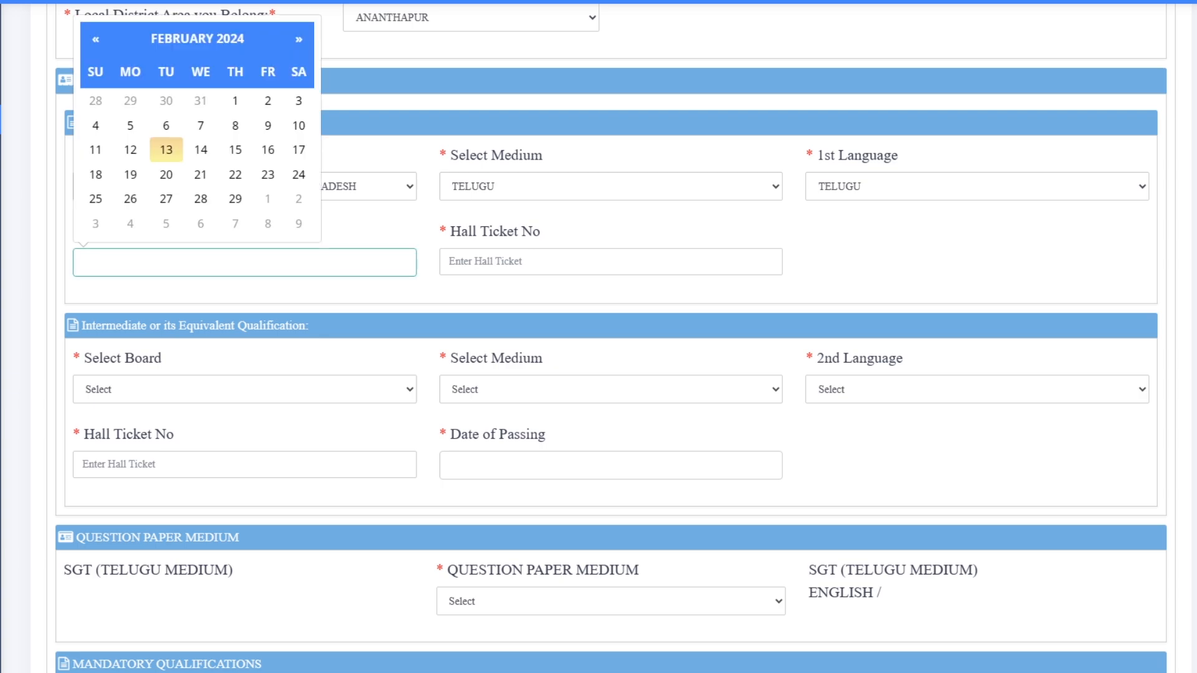
pyautogui.click(935, 262)
pyautogui.click(262, 262)
pyautogui.click(197, 39)
pyautogui.click(189, 76)
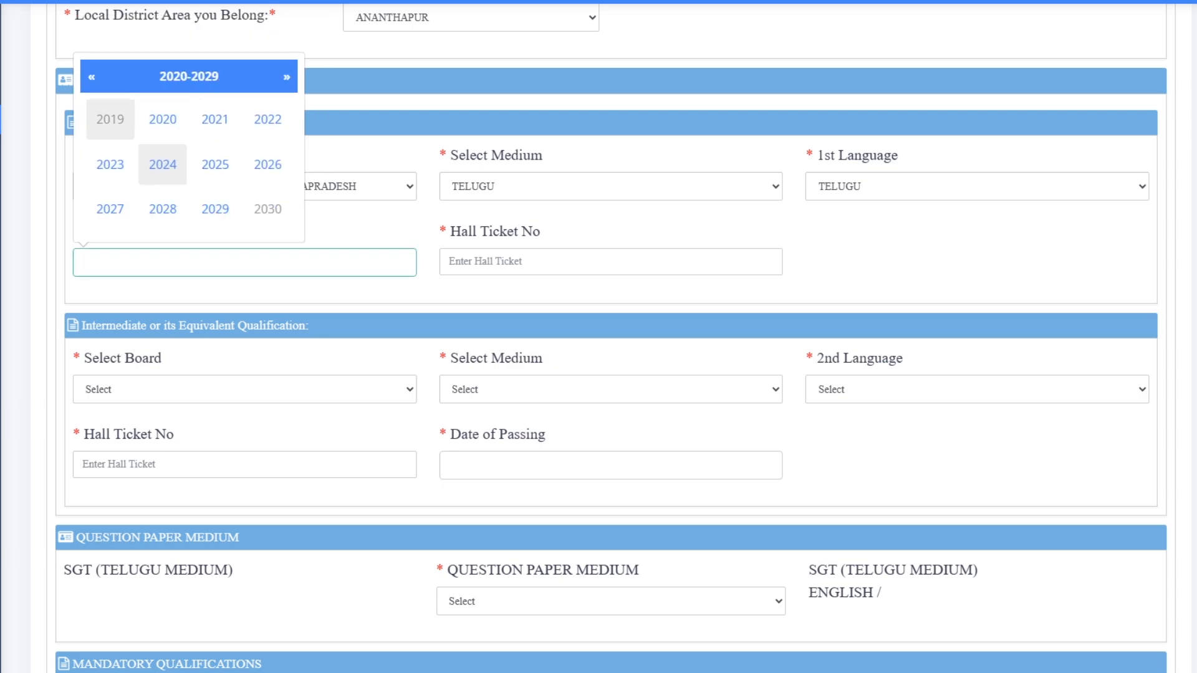
pyautogui.click(92, 78)
pyautogui.click(268, 165)
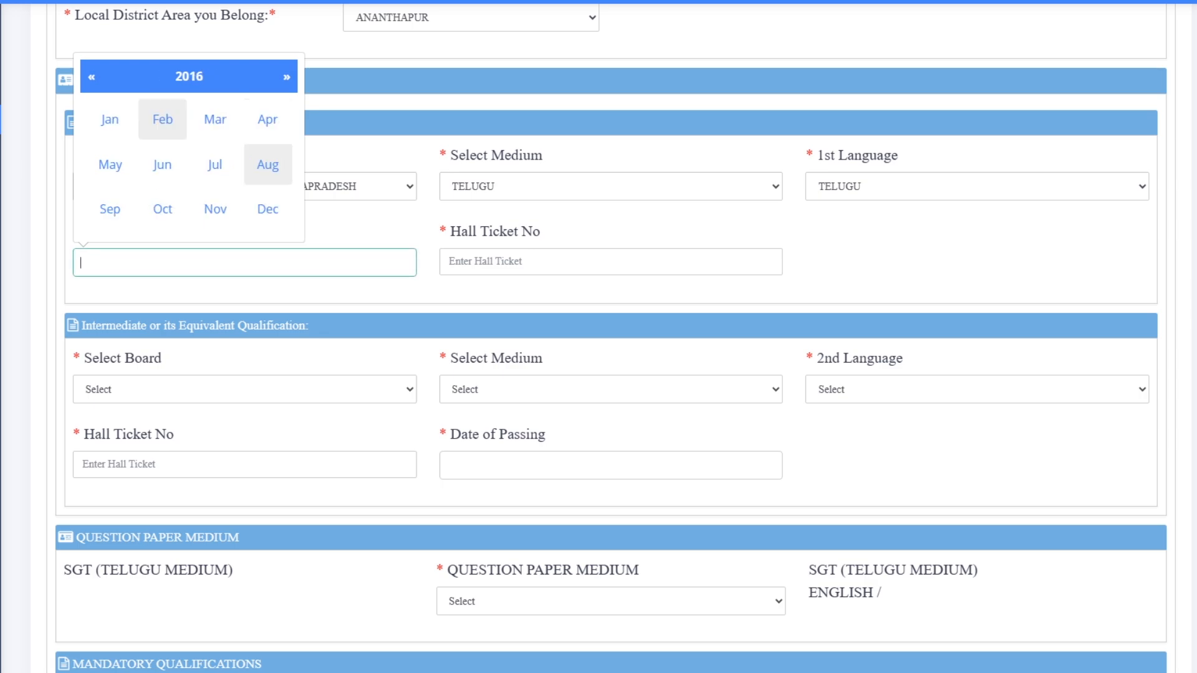
pyautogui.click(109, 165)
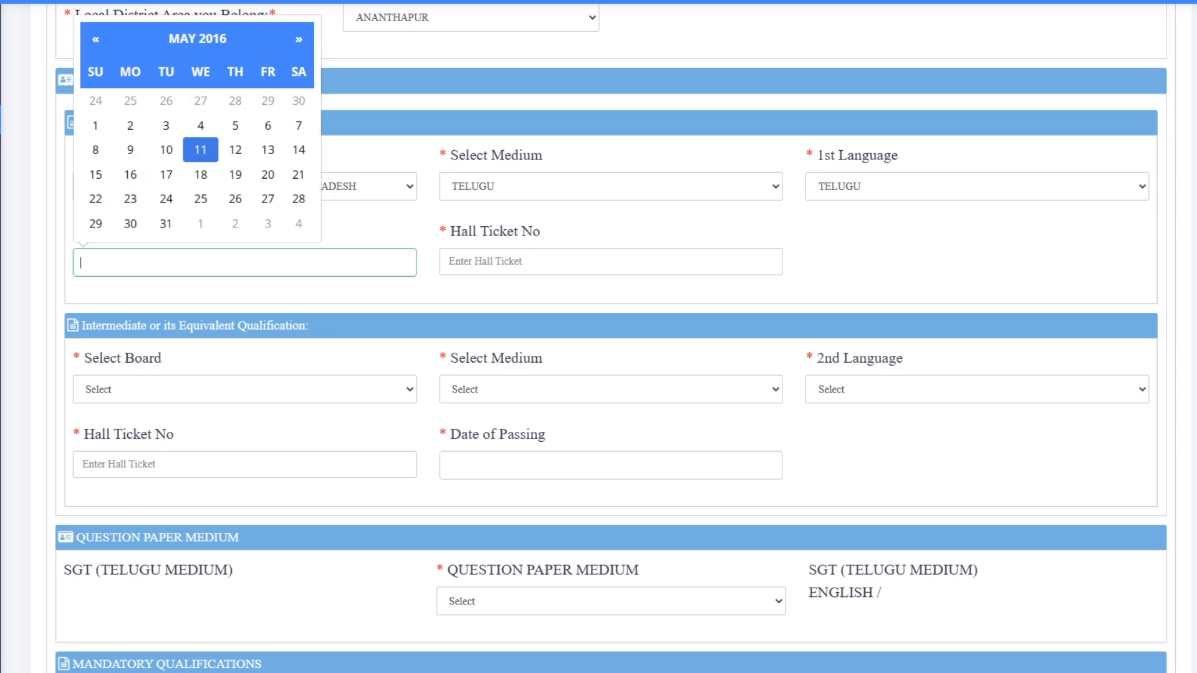
pyautogui.click(166, 149)
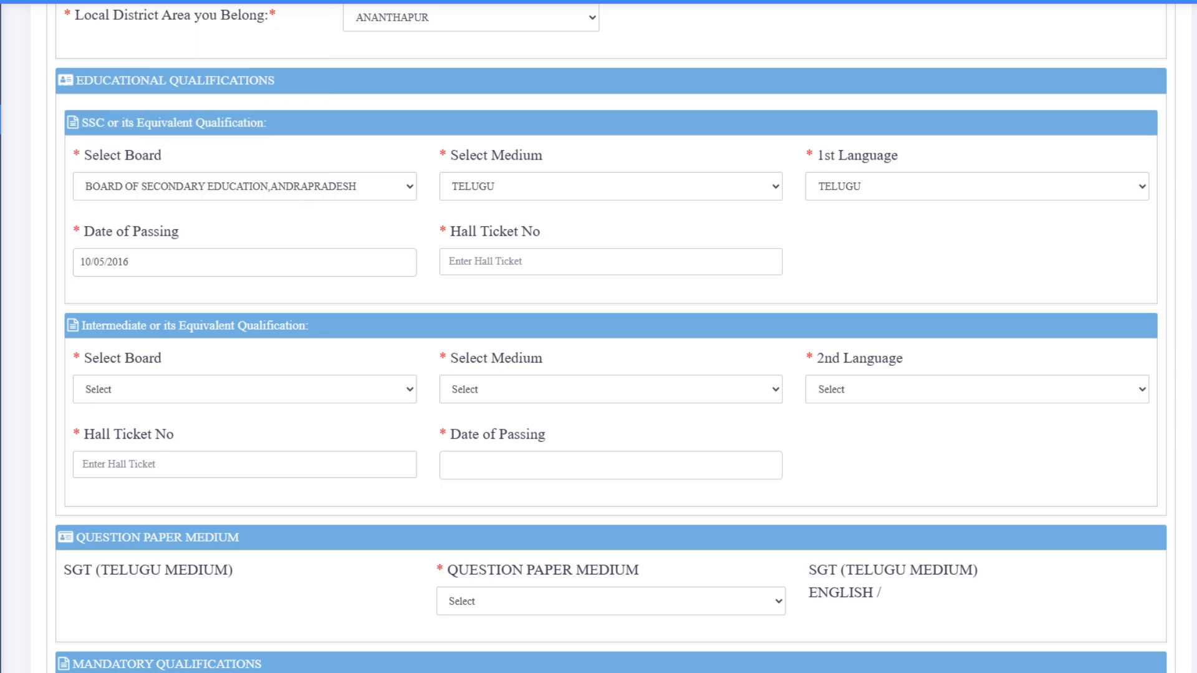
pyautogui.click(511, 262)
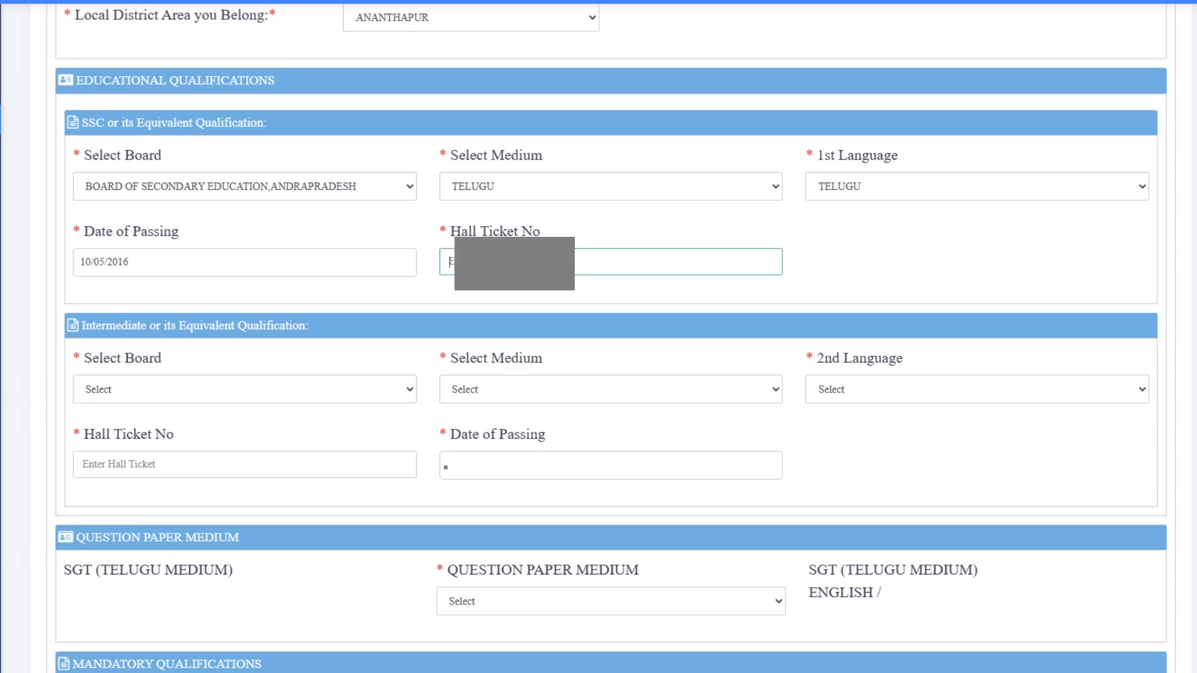
pyautogui.write('1')
# - Set Intermediate board to Andhra Pradesh, medium TELUGU, 2nd Language HINDI, and enter the hall ticket number
pyautogui.press('Tab')
pyautogui.hotkey('alt', 'Down')
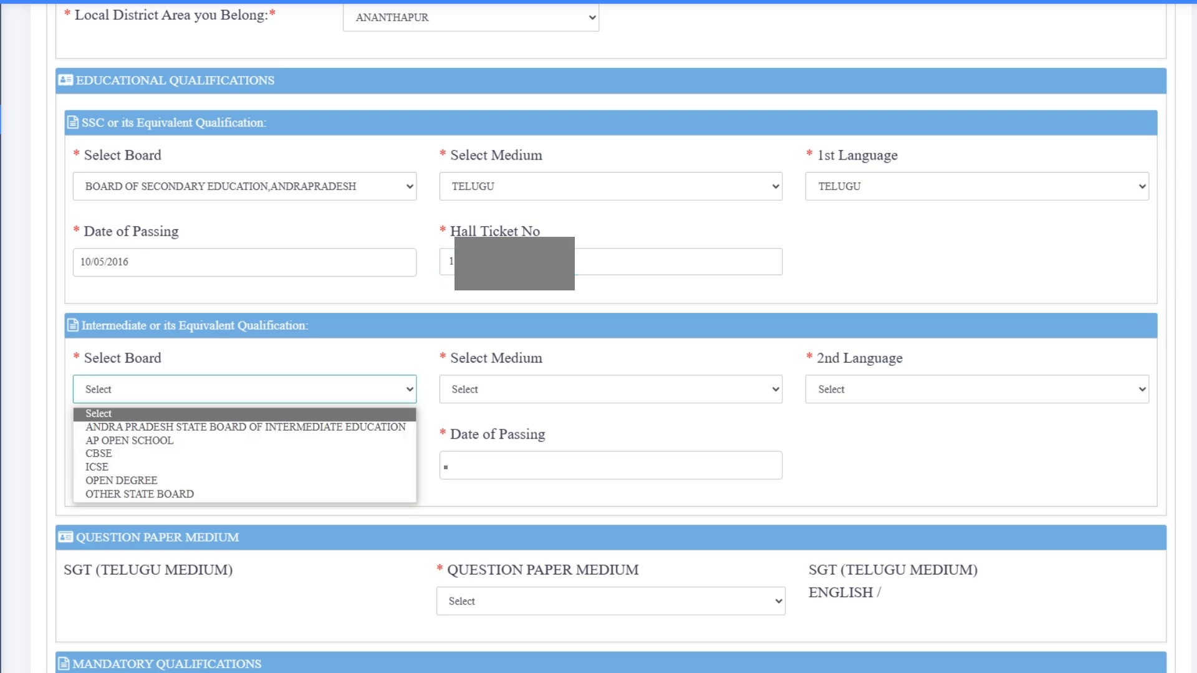
pyautogui.press('Down')
pyautogui.press('Down')
pyautogui.press('Up')
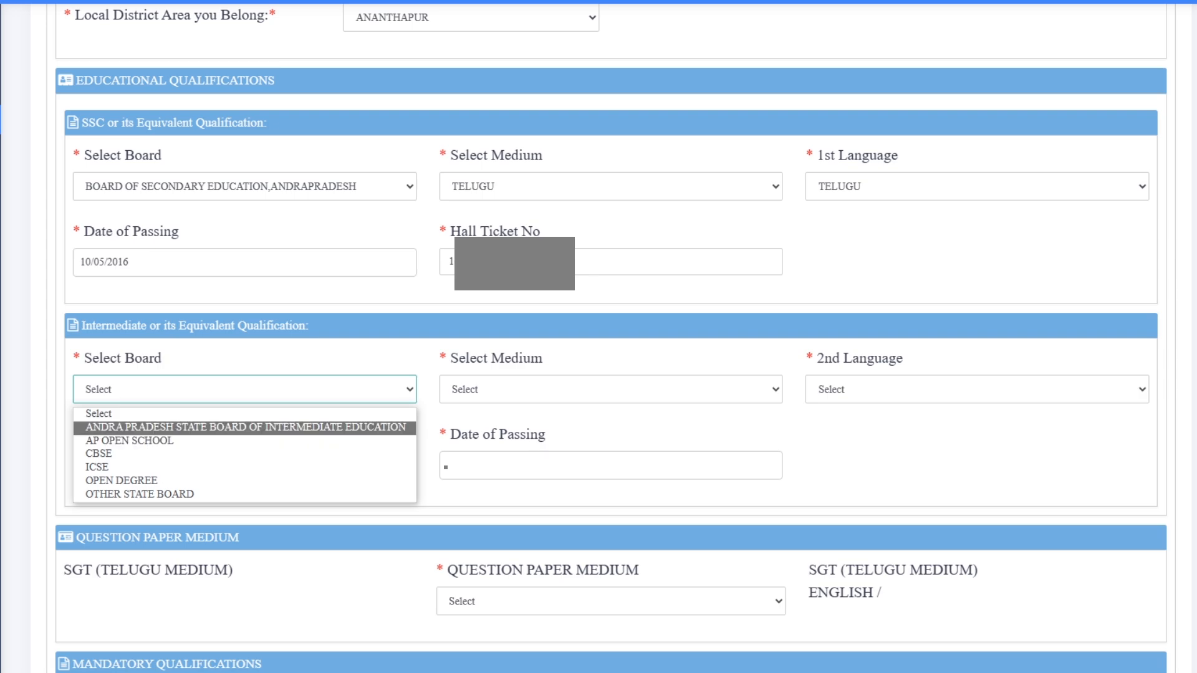
pyautogui.press('Return')
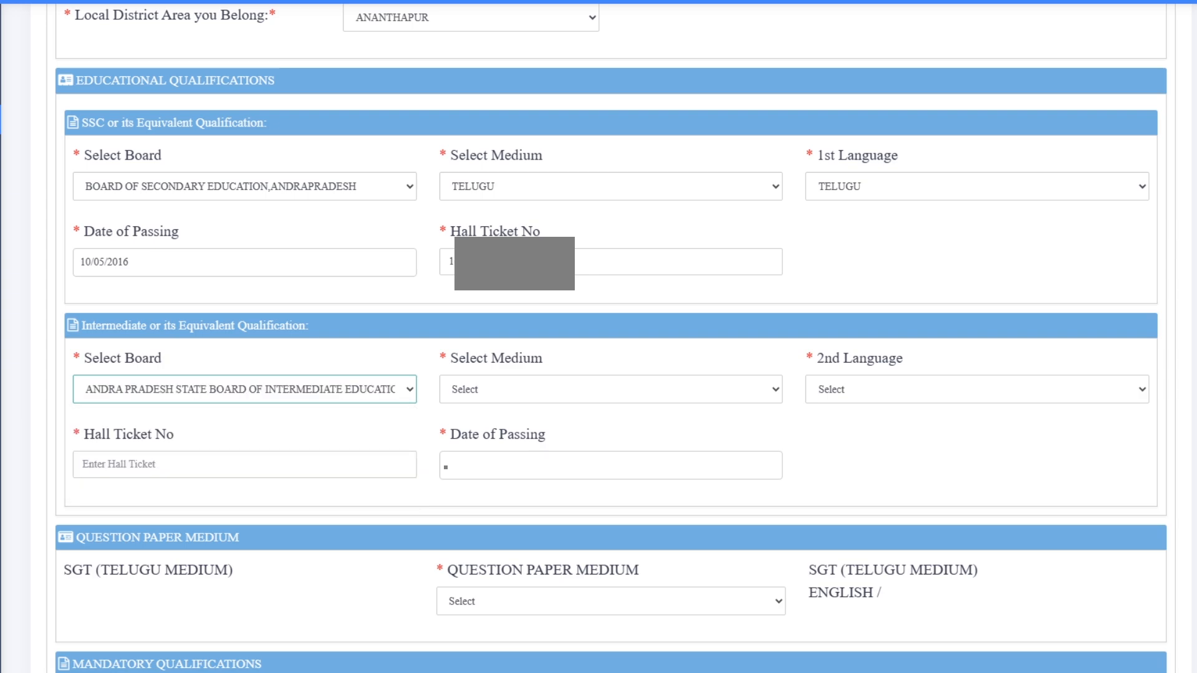
pyautogui.press('Tab')
pyautogui.hotkey('alt', 'Down')
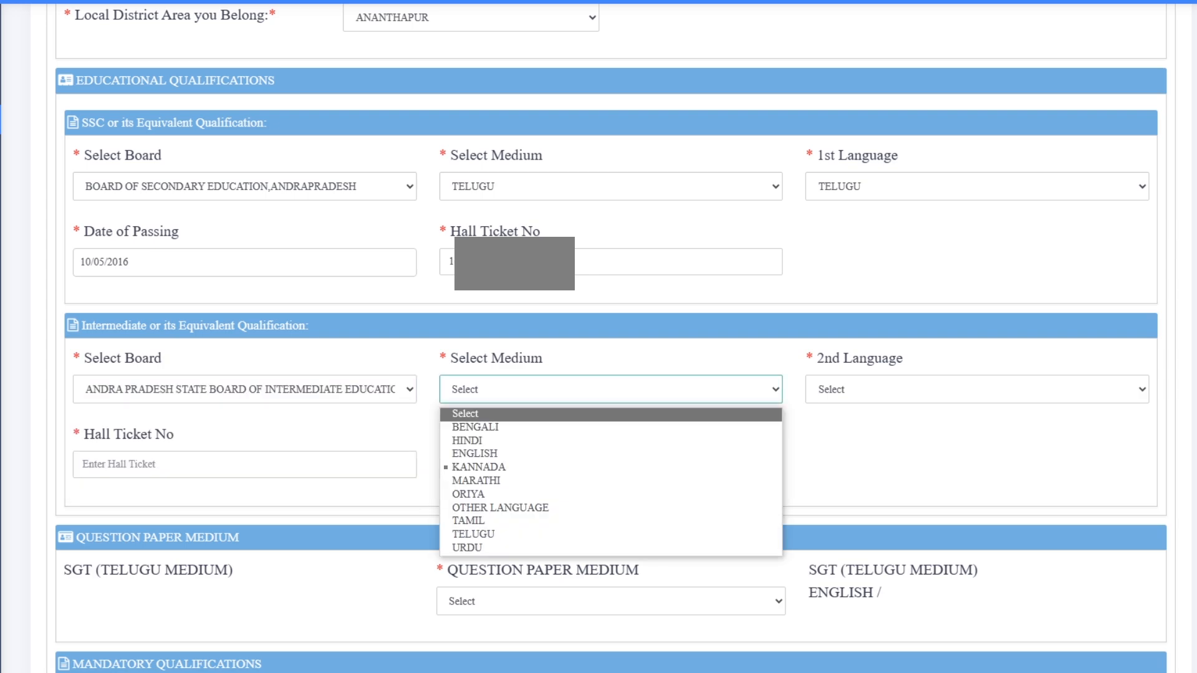
pyautogui.press('t')
pyautogui.press('Down')
pyautogui.press('Return')
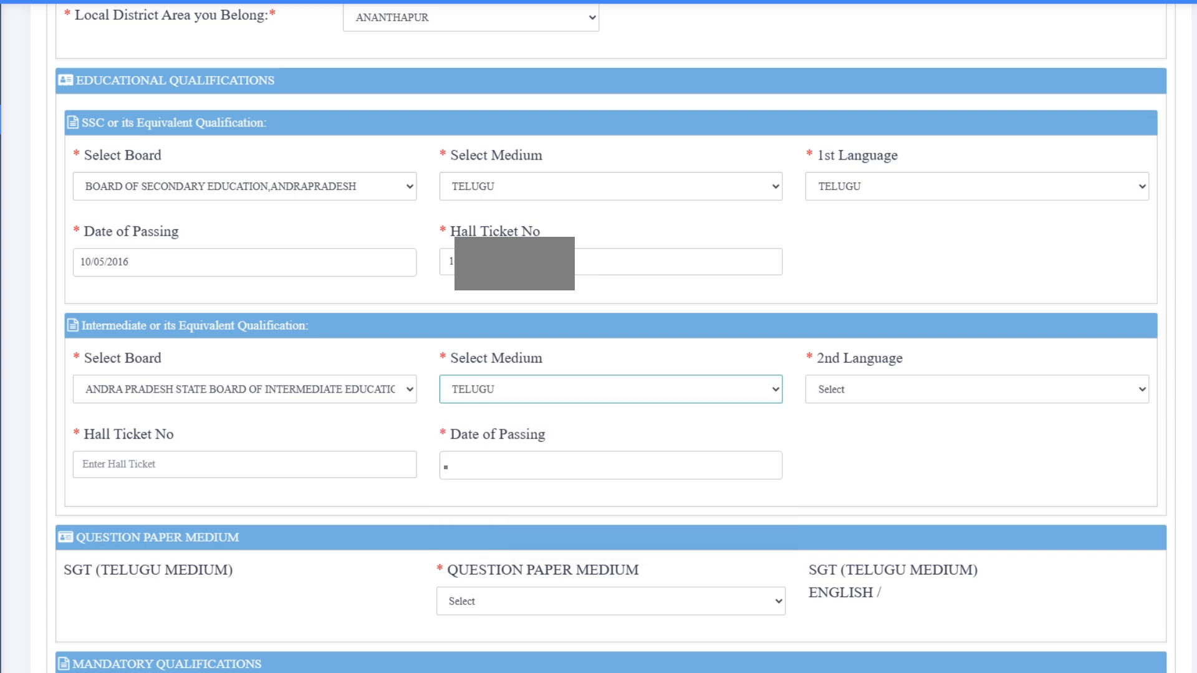
pyautogui.press('Tab')
pyautogui.hotkey('alt', 'Down')
pyautogui.press('h')
pyautogui.press('Return')
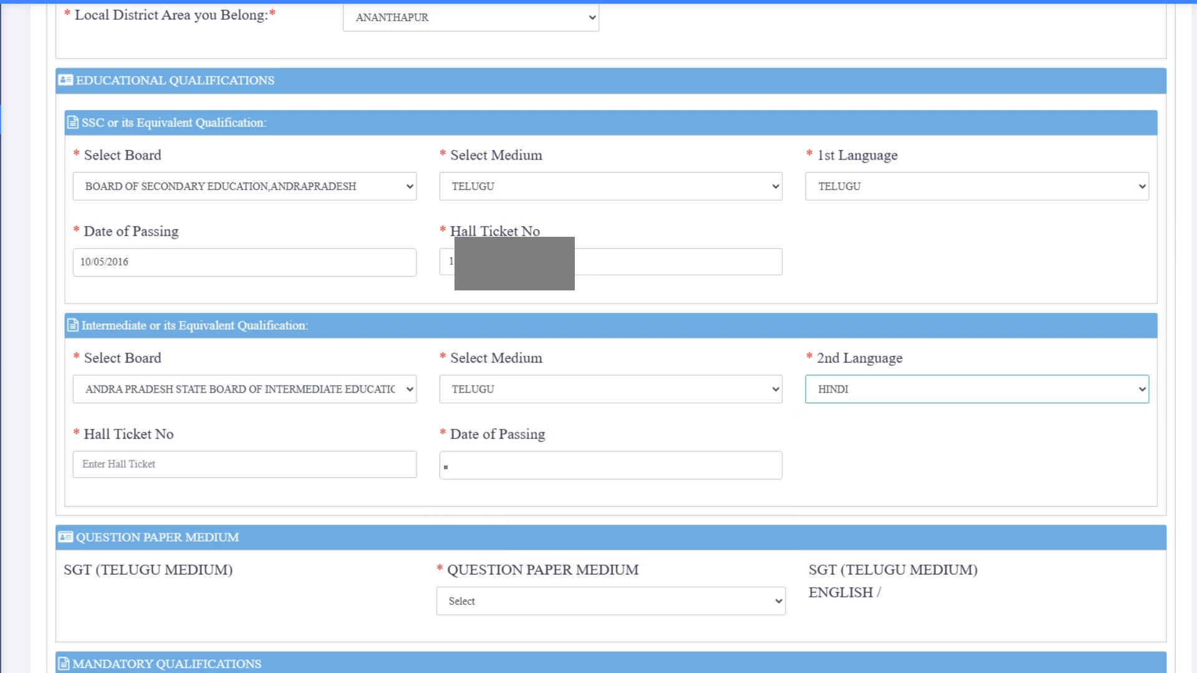
pyautogui.press('Tab')
pyautogui.write('181')
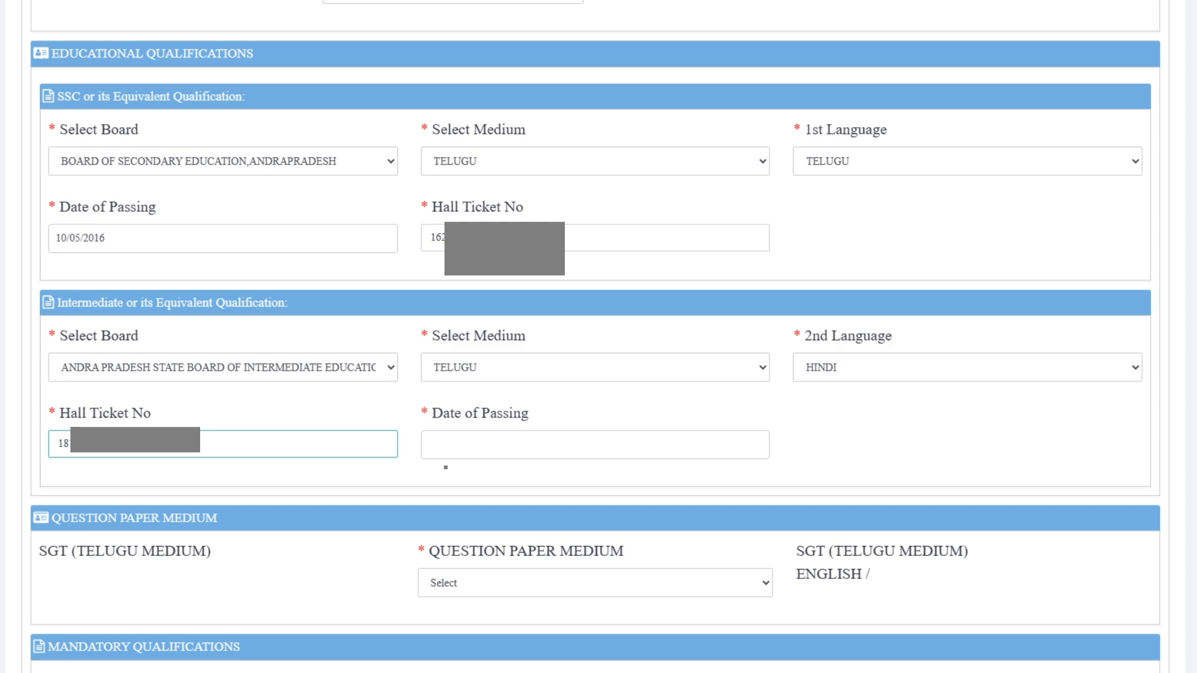
# - Pick 12/04/2018 as the Intermediate date of passing in the date picker
pyautogui.press('Tab')
pyautogui.click(595, 474)
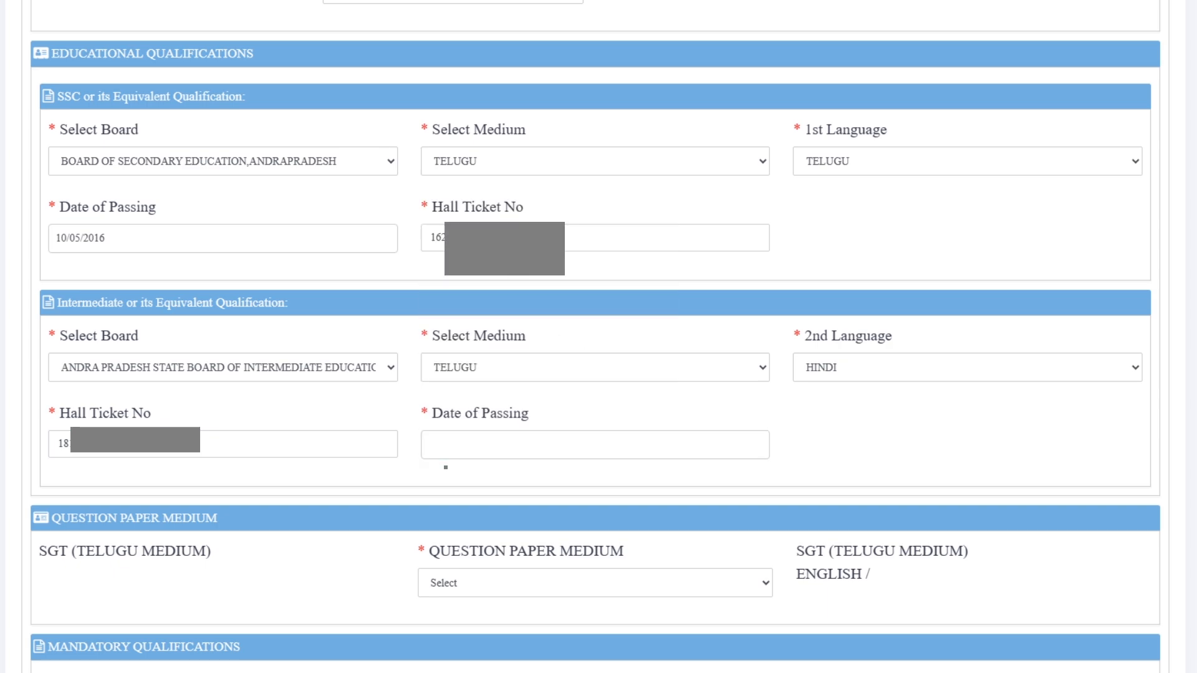
pyautogui.click(595, 445)
pyautogui.click(546, 218)
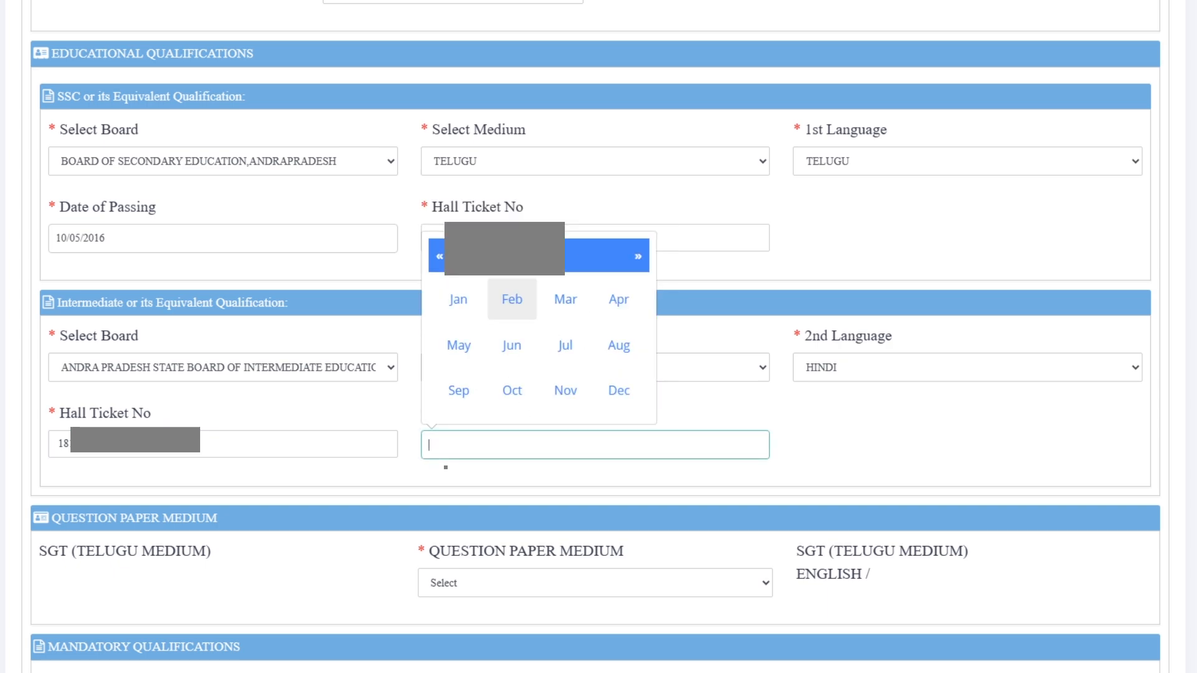
pyautogui.click(539, 254)
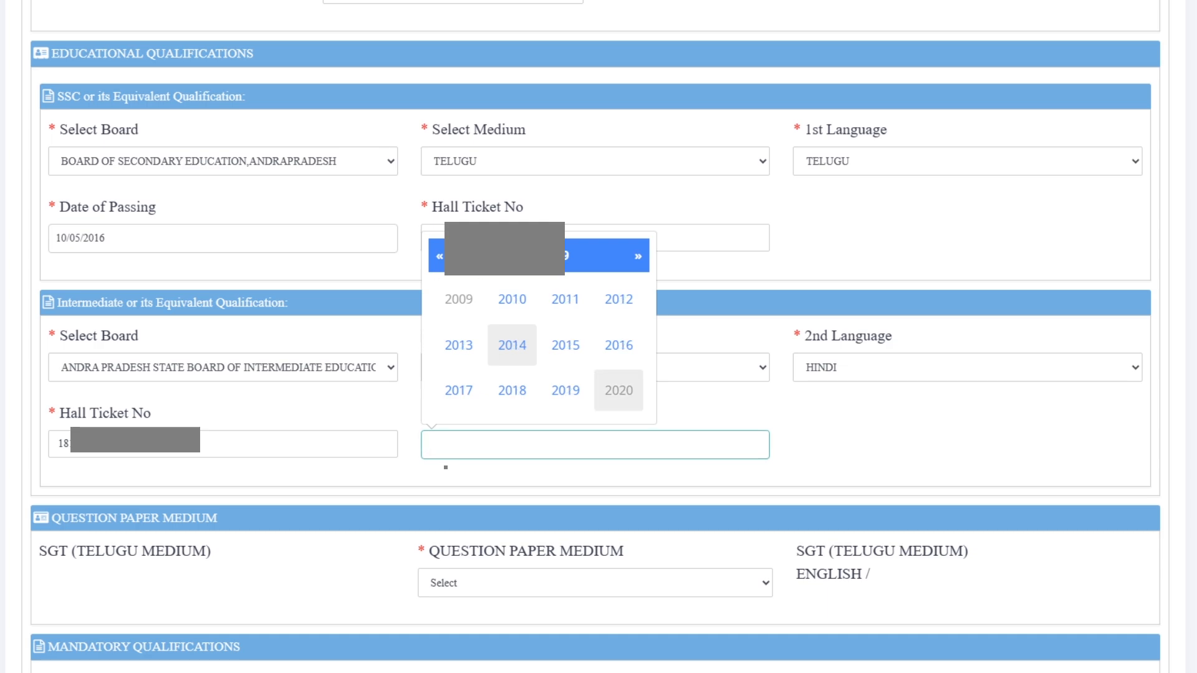
pyautogui.click(619, 390)
pyautogui.click(619, 299)
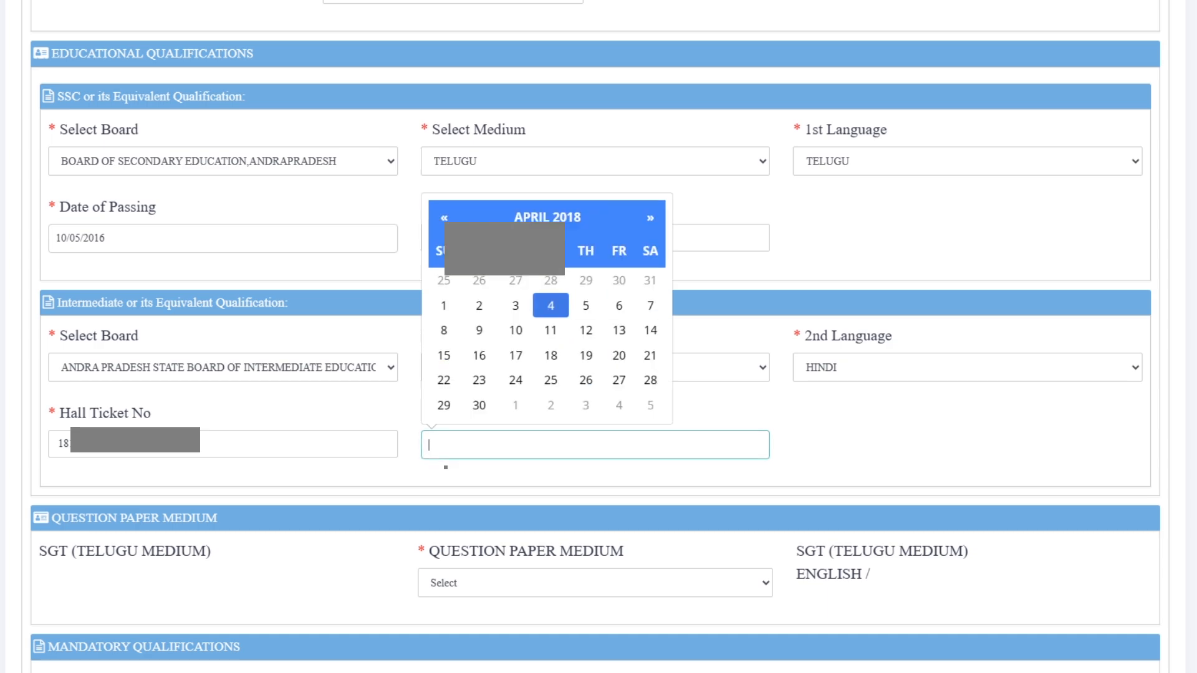
pyautogui.click(588, 329)
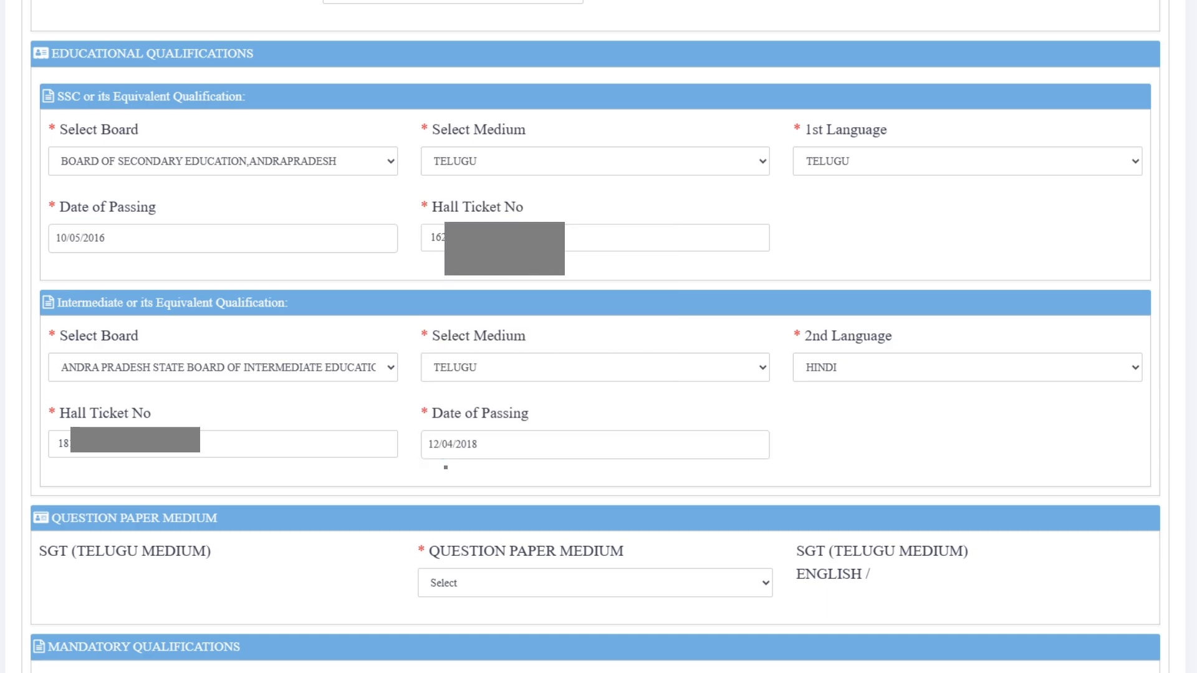
pyautogui.scroll(-3, 445, 467)
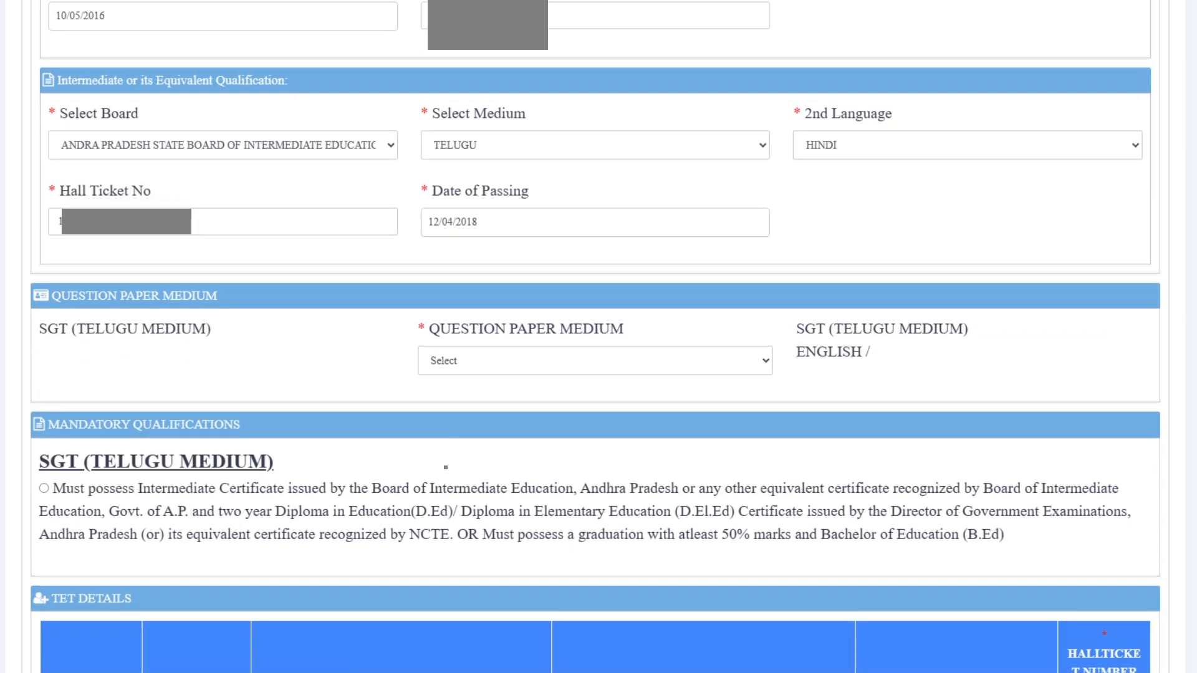
# - Choose TELUGU as the question paper medium
pyautogui.click(594, 361)
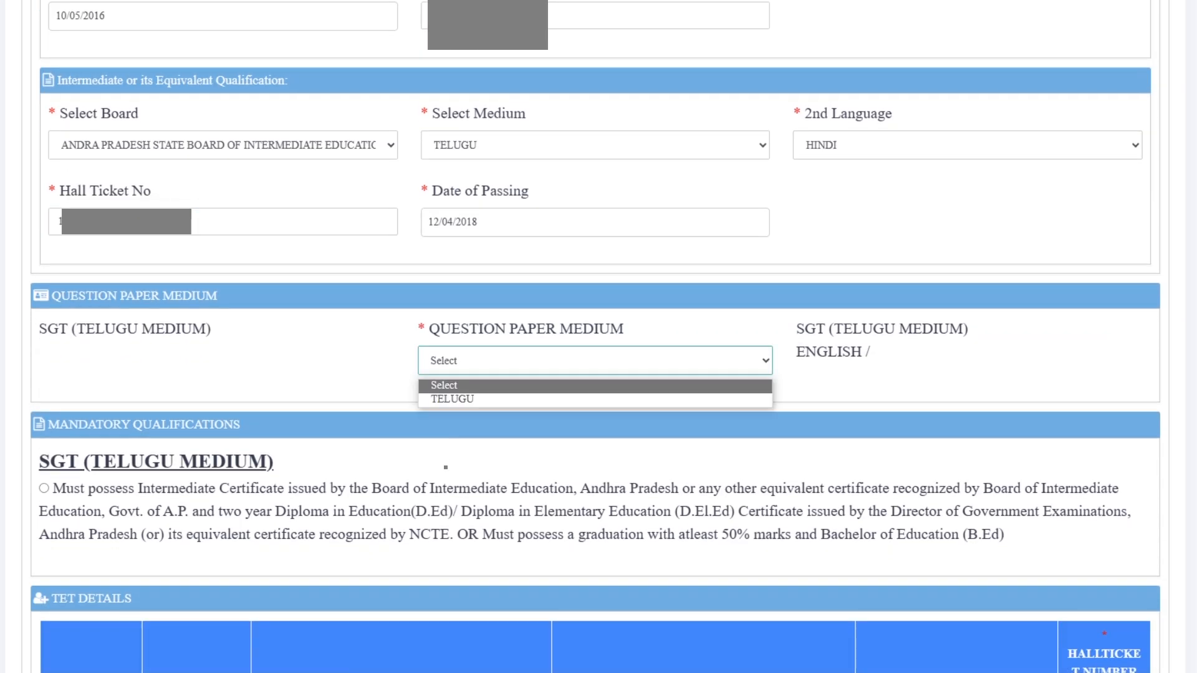
pyautogui.press('Down')
pyautogui.press('Return')
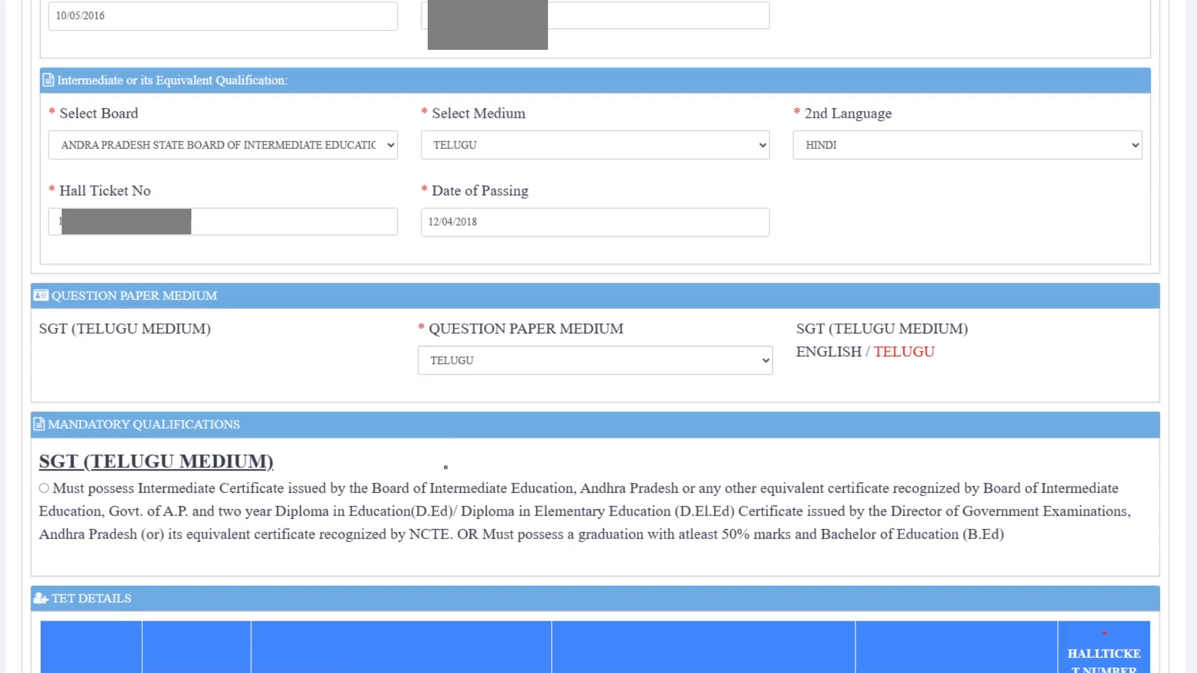
pyautogui.scroll(-3, 445, 466)
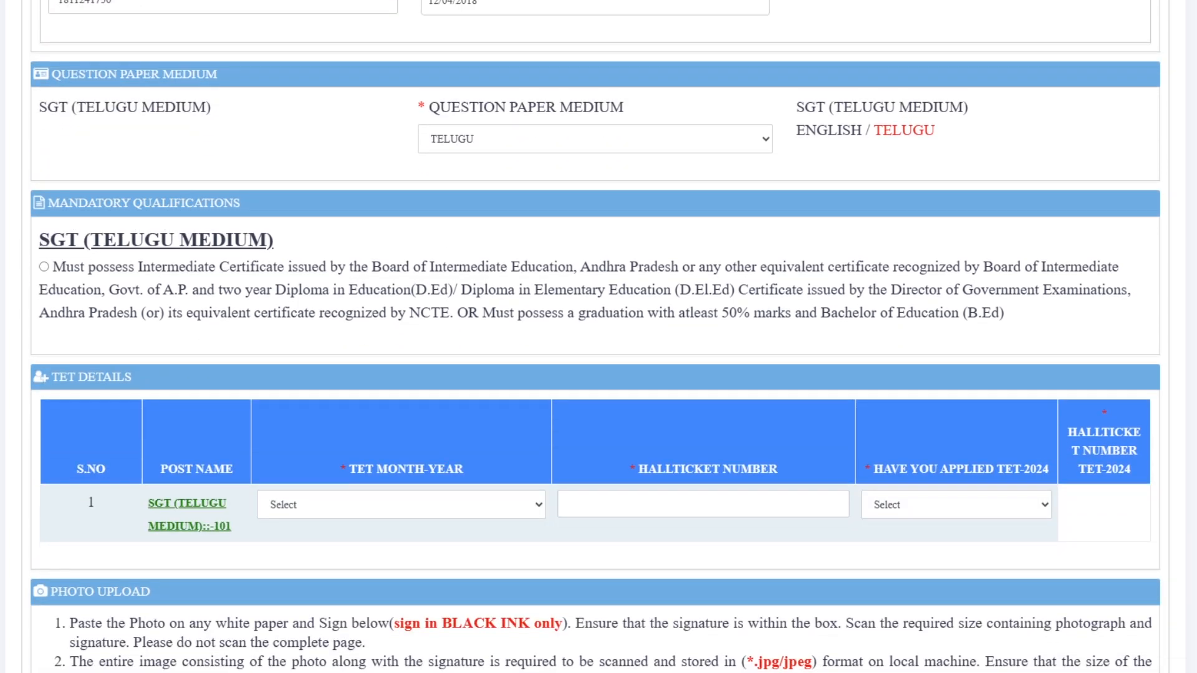
pyautogui.scroll(-3, 598, 336)
# - Set TET month-year AUG-2022, enter the TET hall ticket number, and answer Yes to TET-2024 applied
pyautogui.click(400, 283)
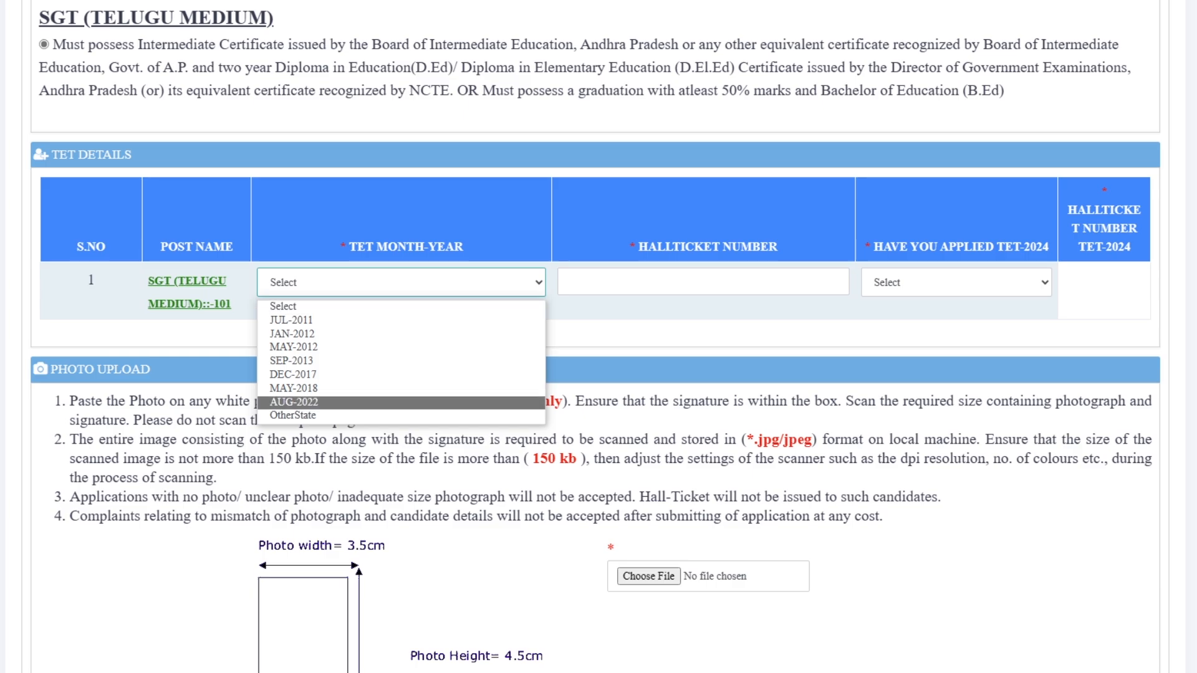
pyautogui.click(400, 402)
pyautogui.click(703, 282)
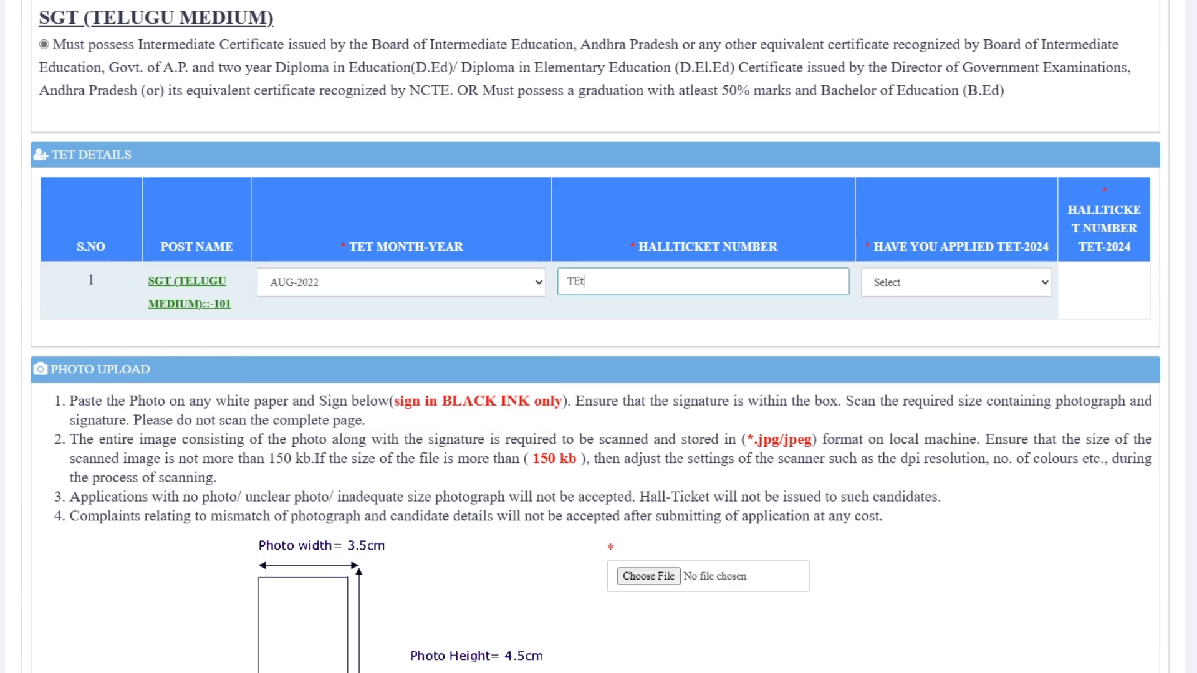
pyautogui.click(956, 282)
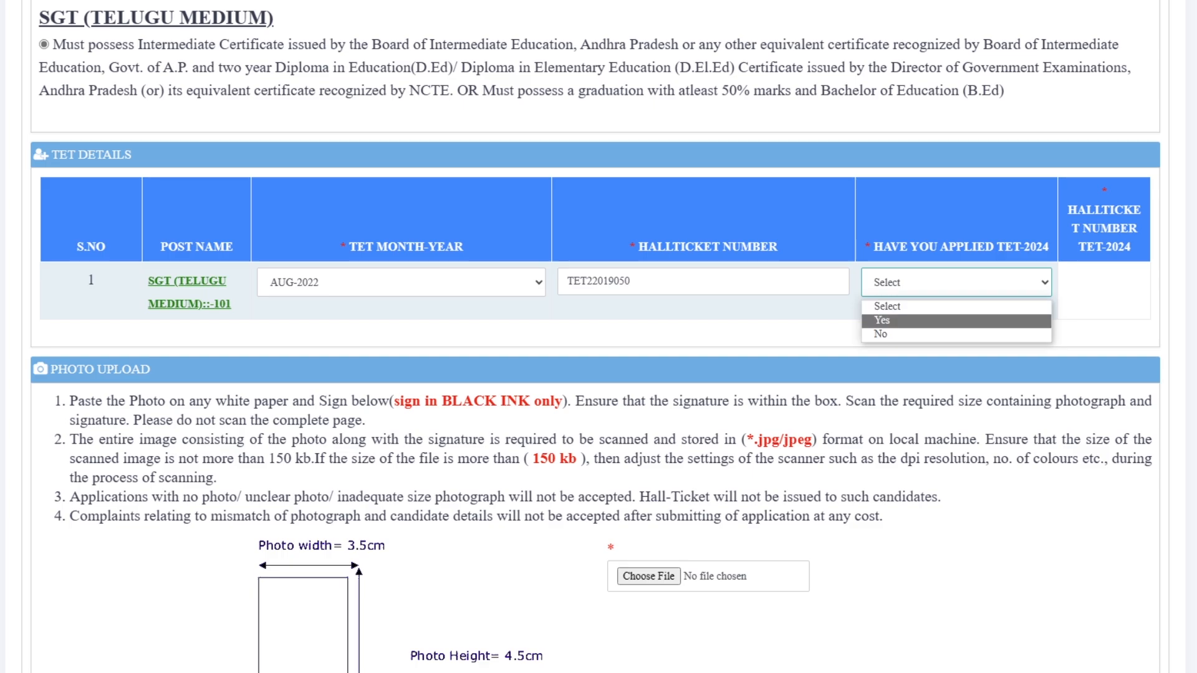
pyautogui.click(956, 321)
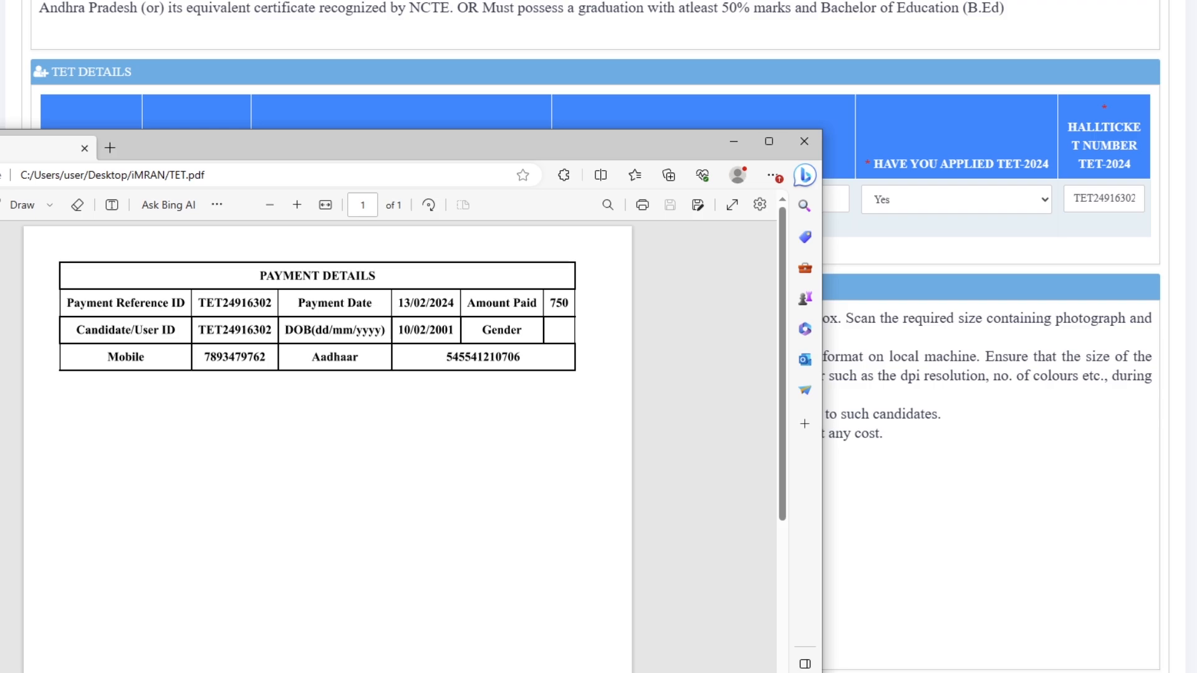
pyautogui.hotkey('alt', 'Tab')
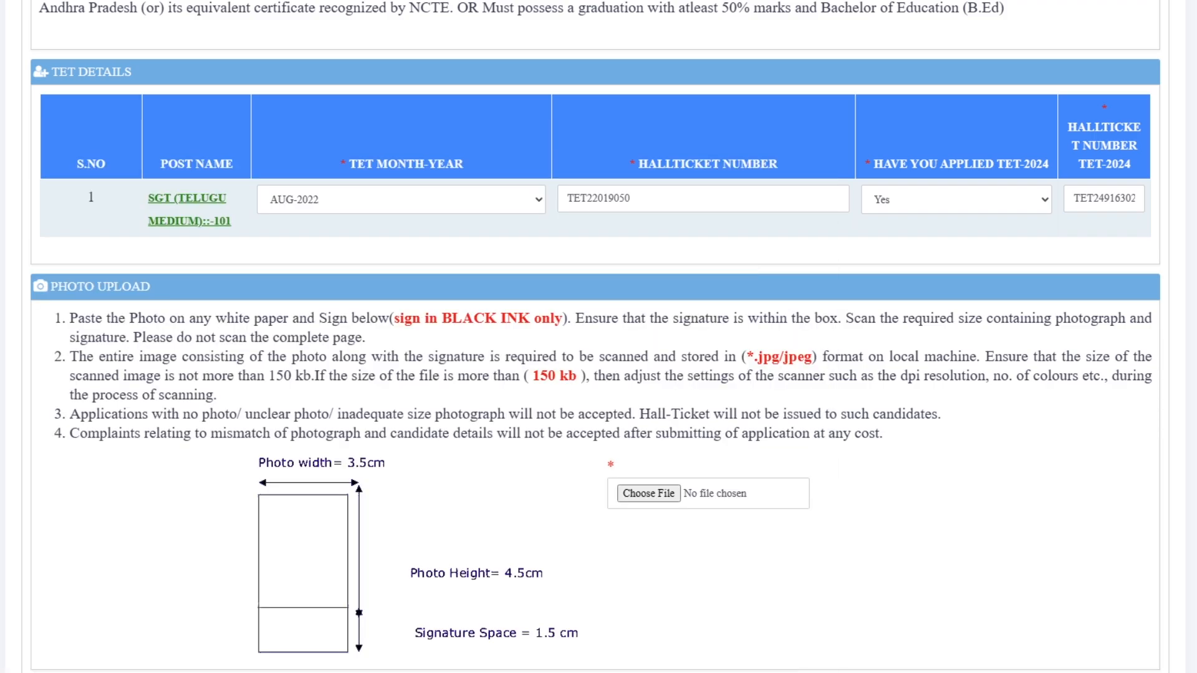
pyautogui.scroll(-5, 598, 337)
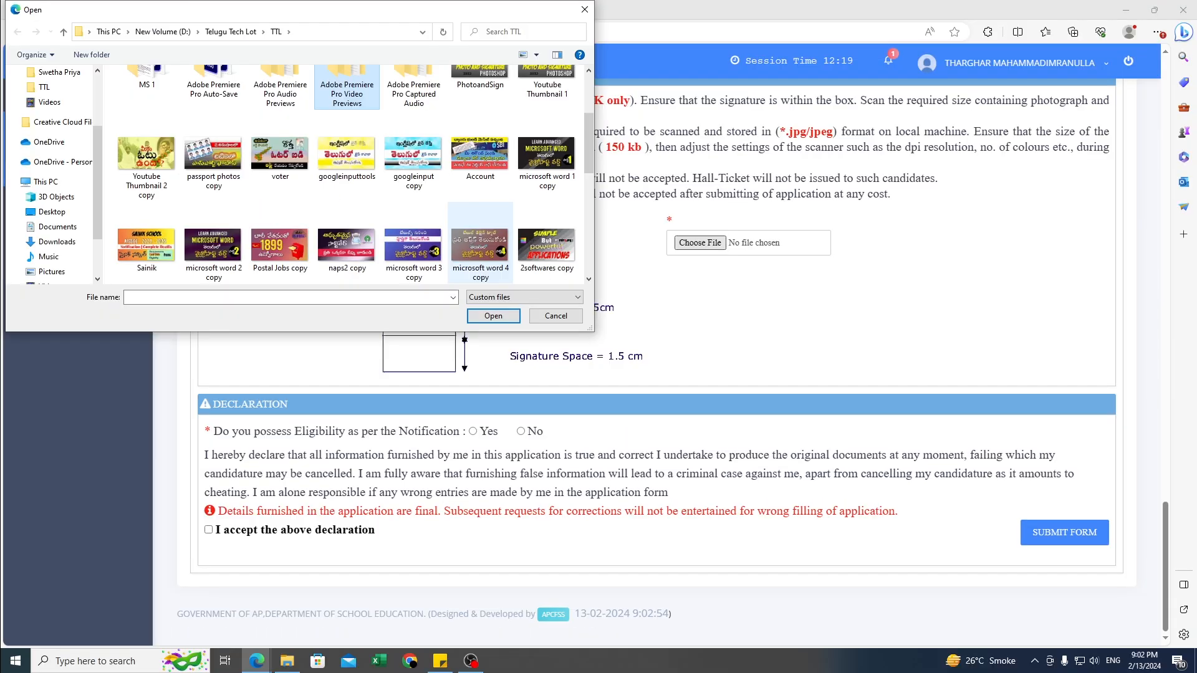
# - Upload the photo-with-signature image from the Desktop folder and open the application preview
pyautogui.scroll(10, 349, 187)
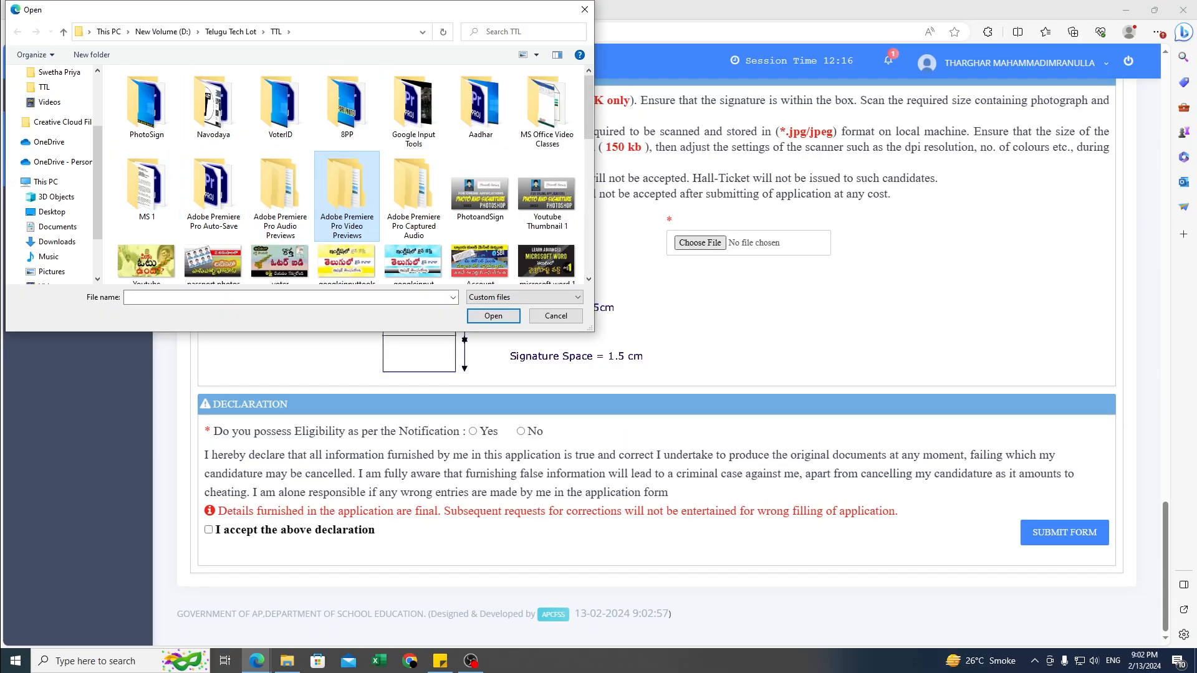
pyautogui.moveTo(97, 162); pyautogui.dragTo(97, 107)
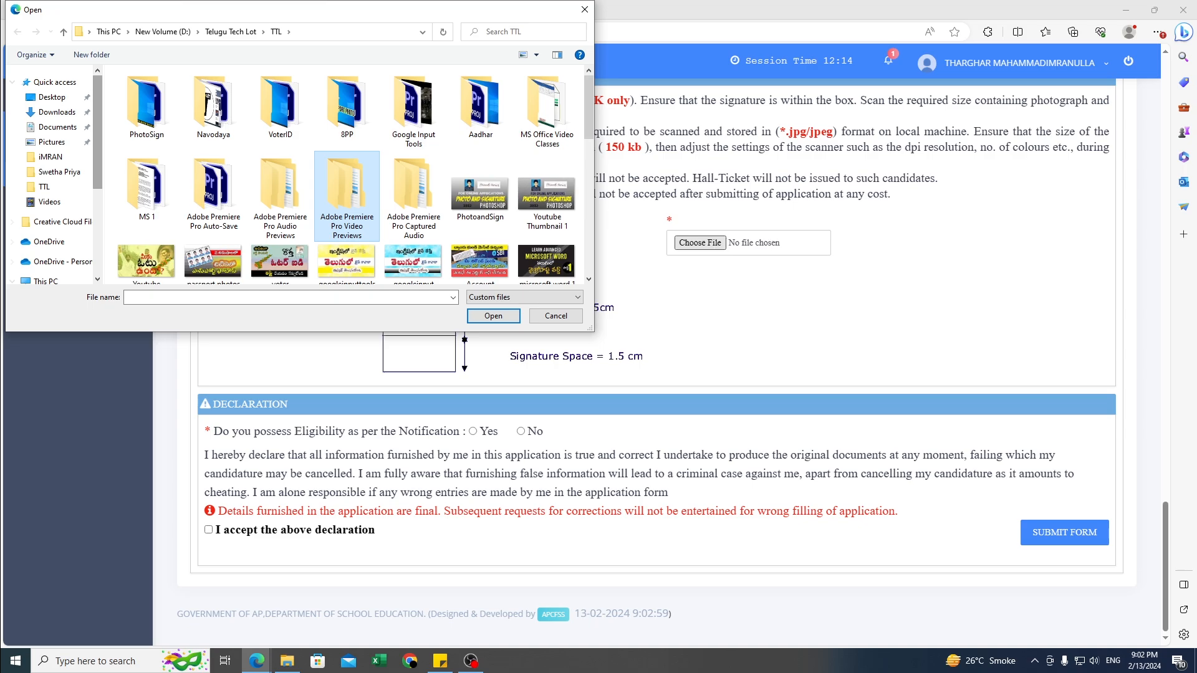
pyautogui.click(52, 97)
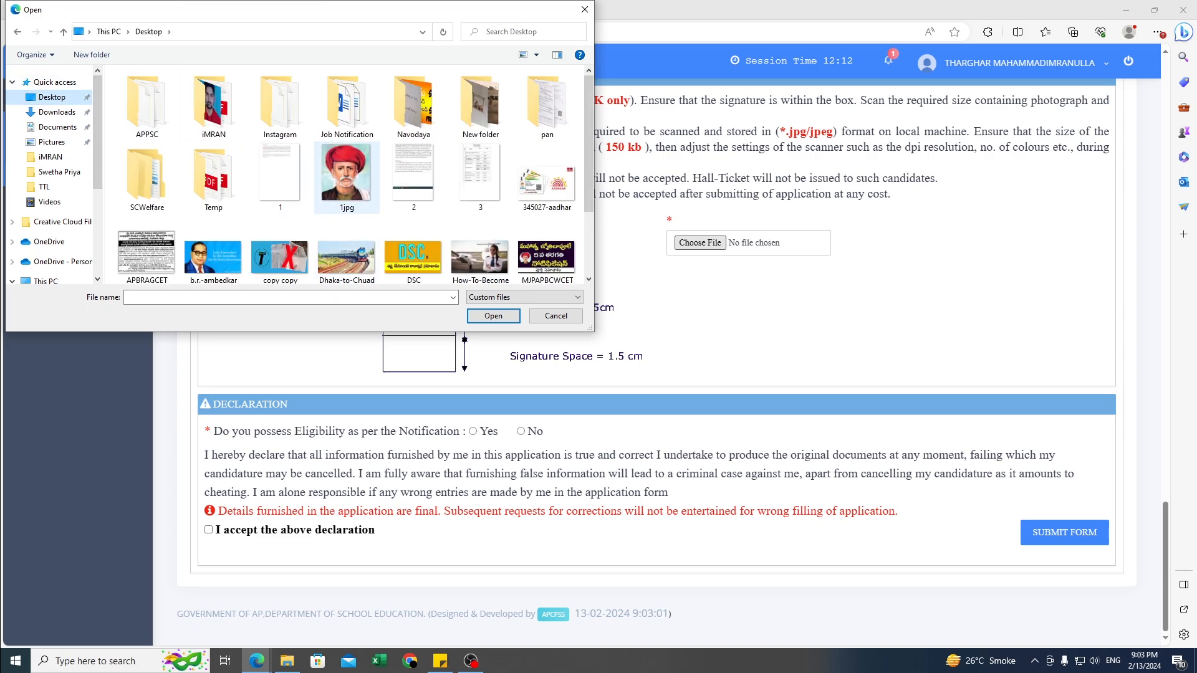
pyautogui.doubleClick(214, 106)
pyautogui.click(215, 104)
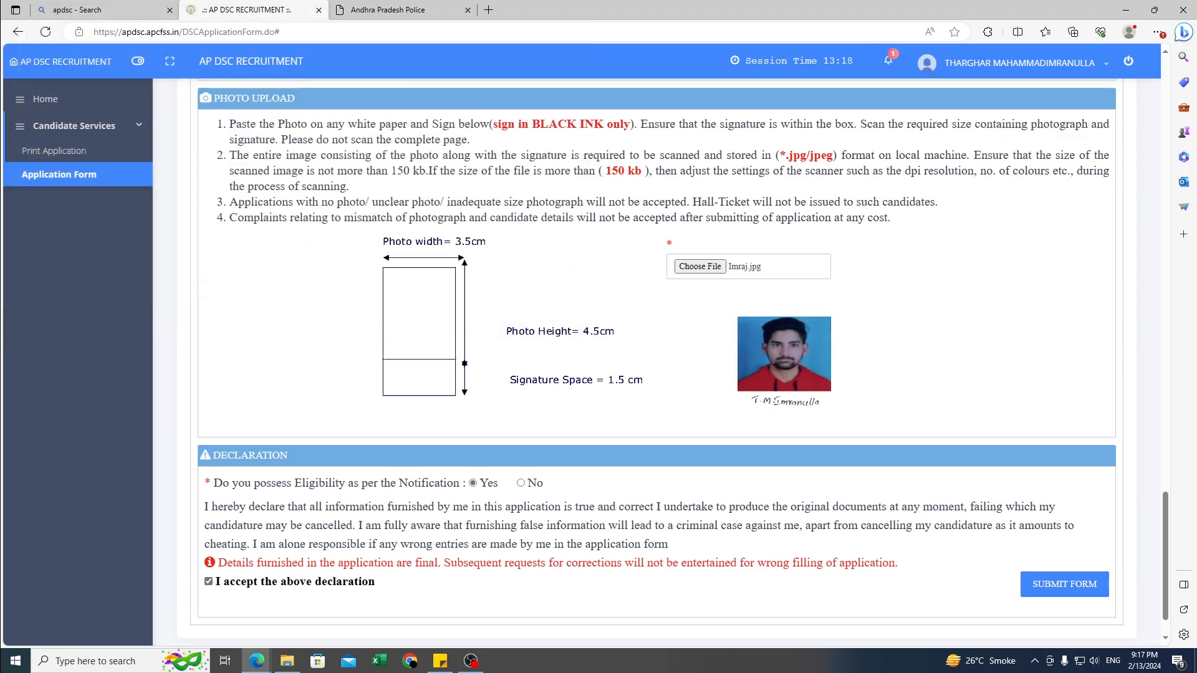
pyautogui.scroll(-1, 672, 358)
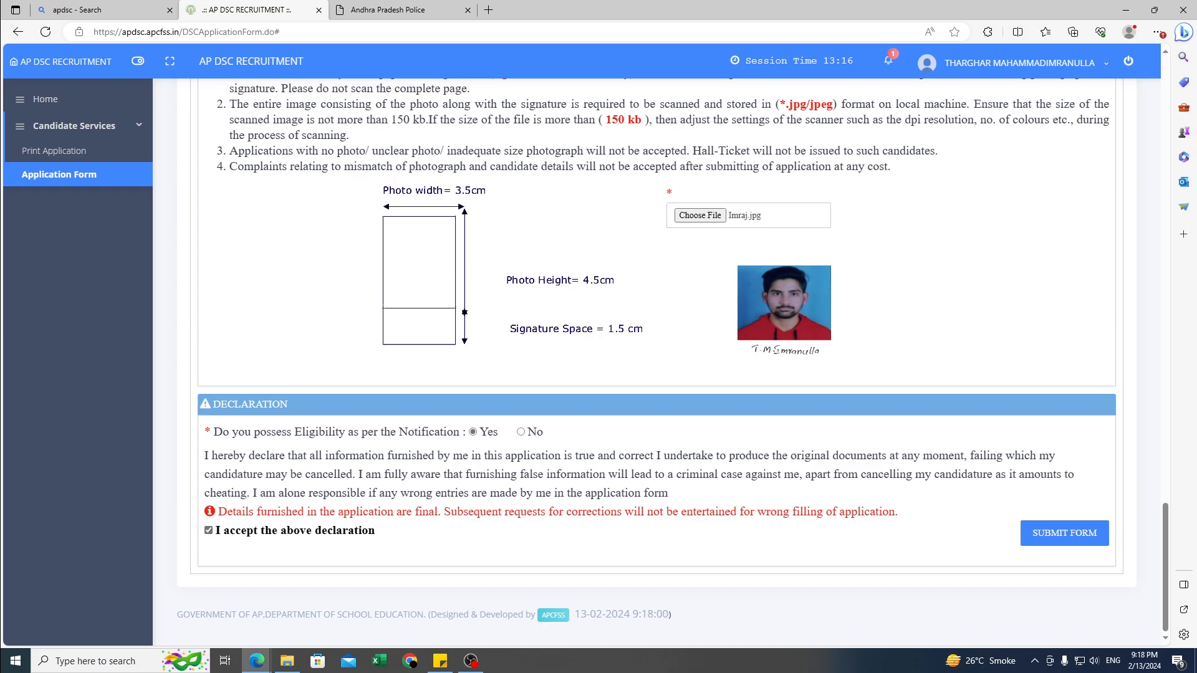
pyautogui.click(1064, 533)
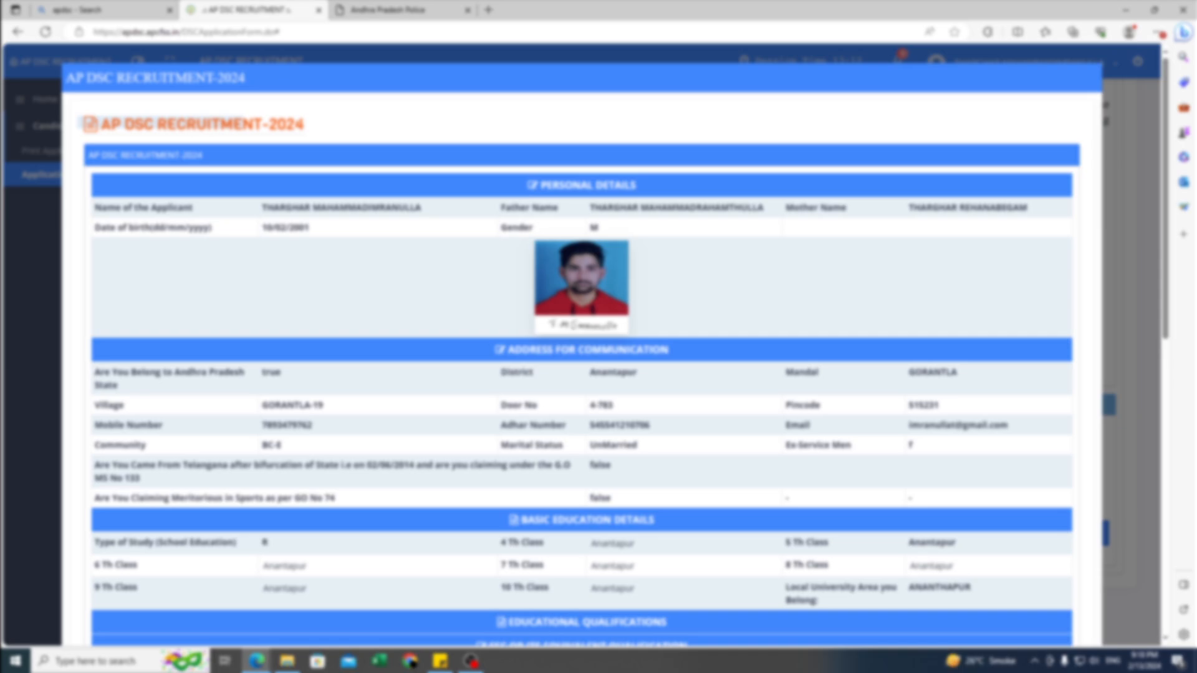
# - Scroll through the application preview and submit the form
pyautogui.scroll(-9, 582, 343)
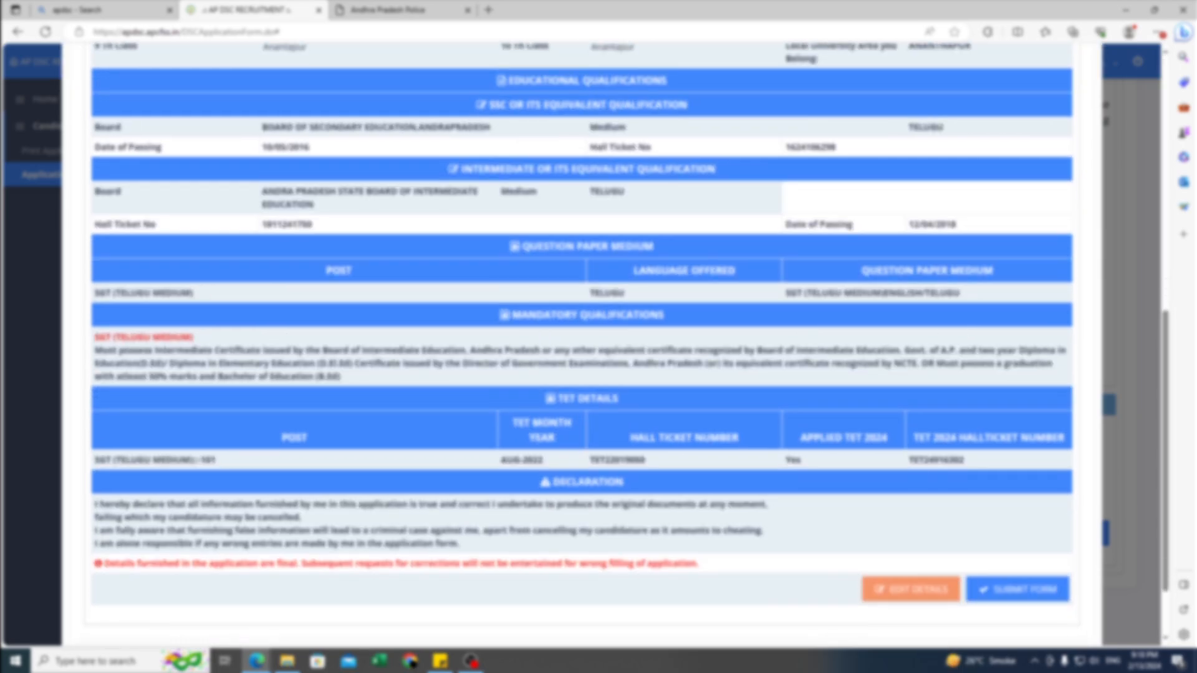
pyautogui.scroll(-2, 581, 343)
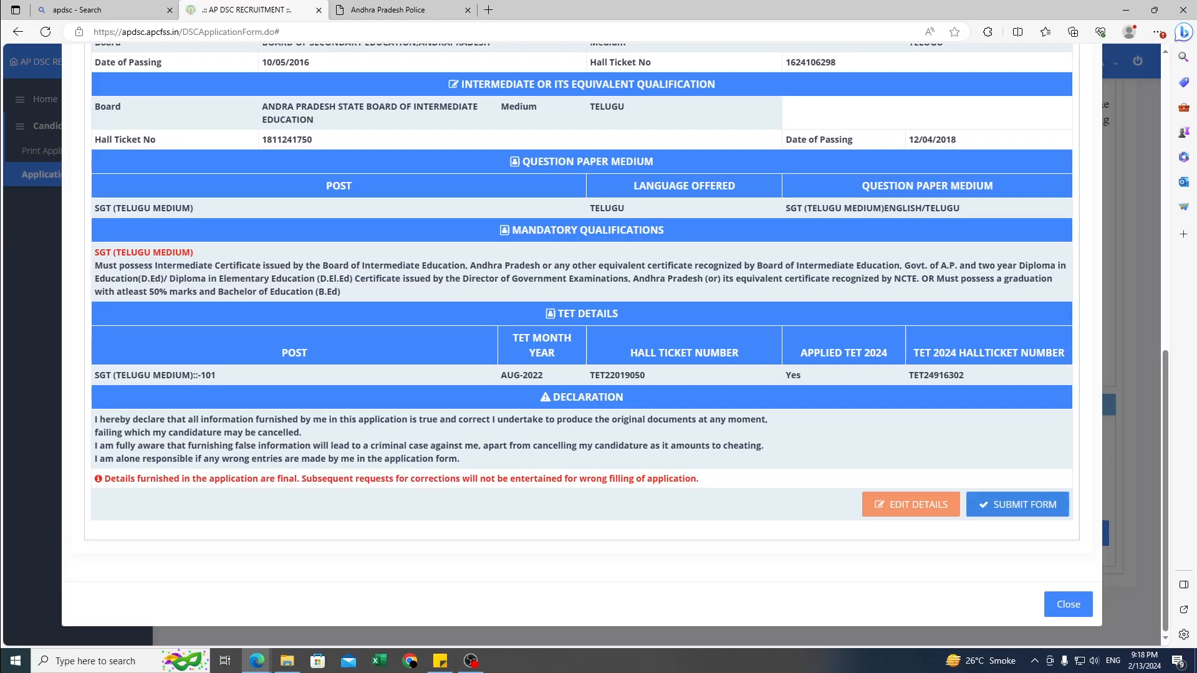
pyautogui.click(1017, 504)
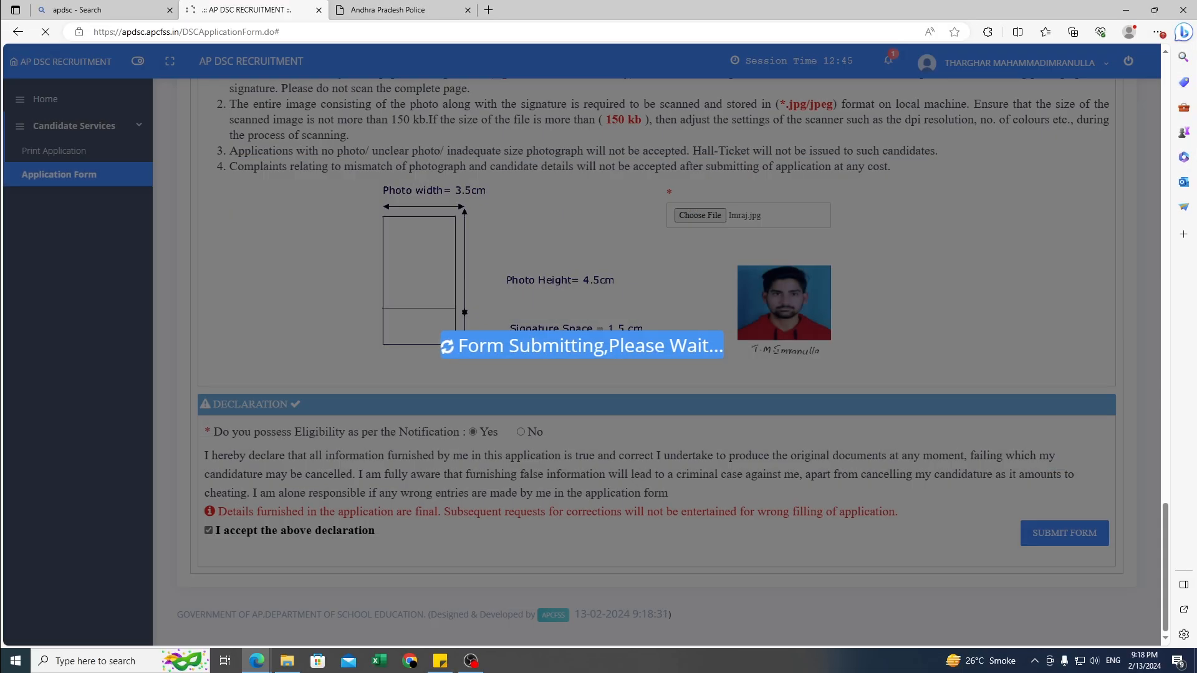